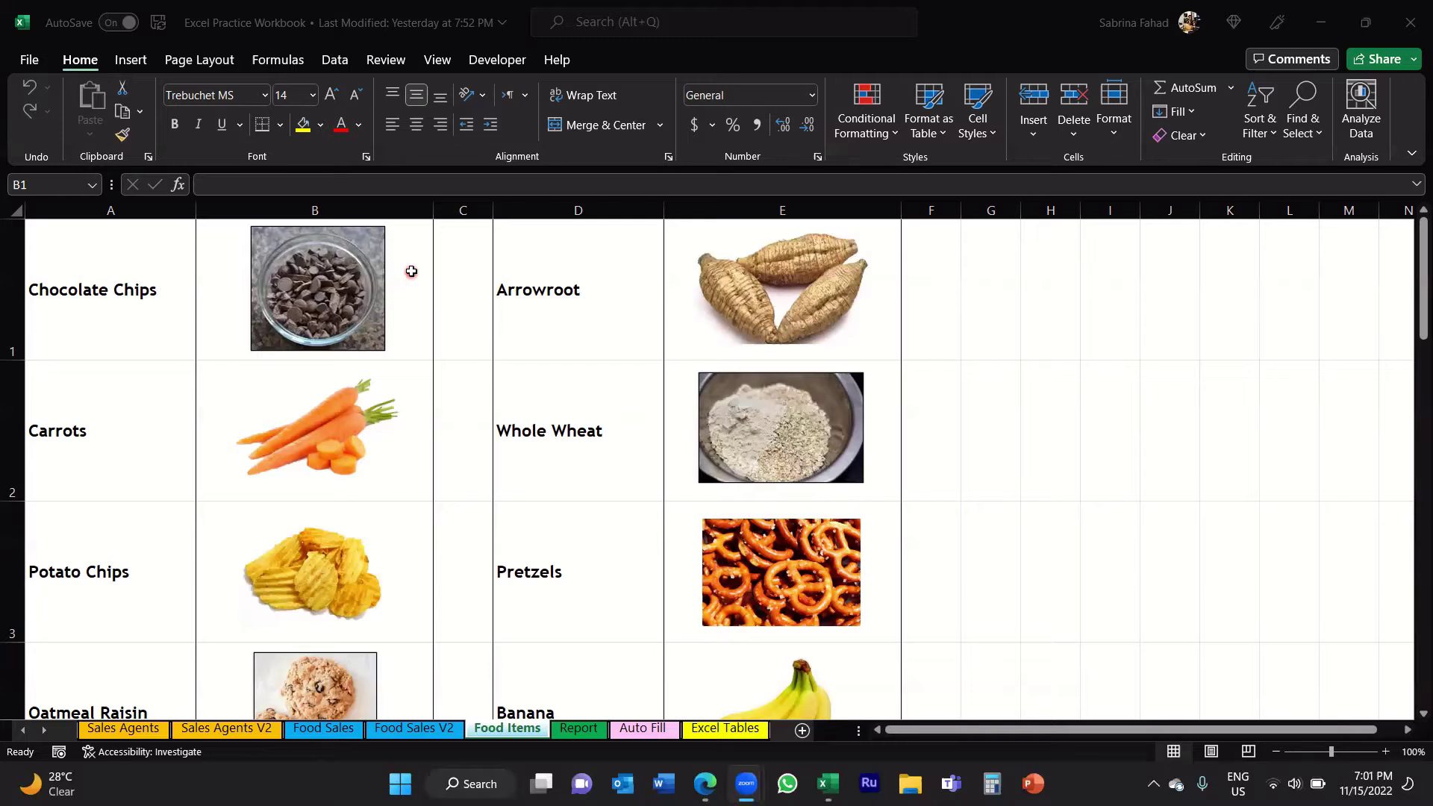
left_click(345, 280)
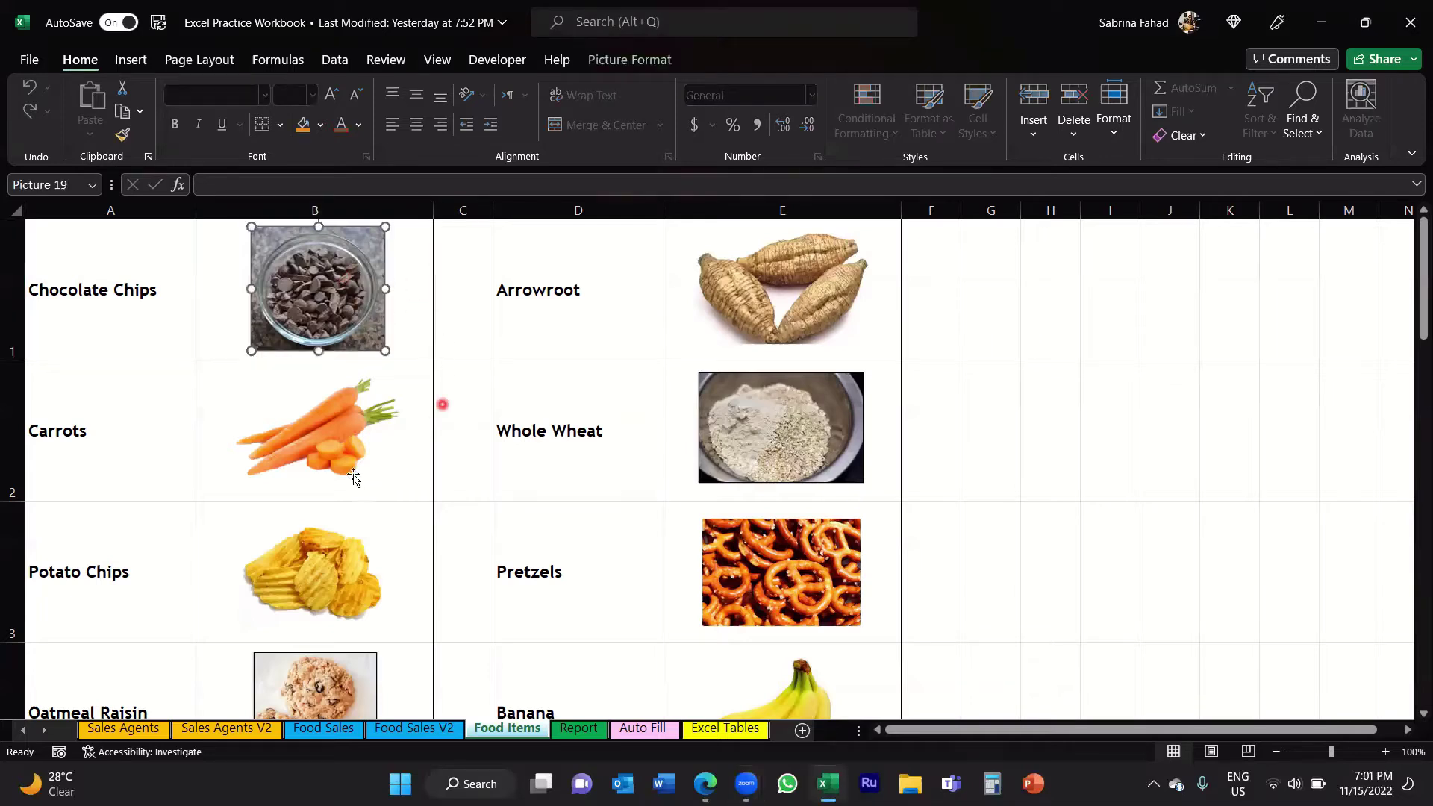
left_click(326, 427)
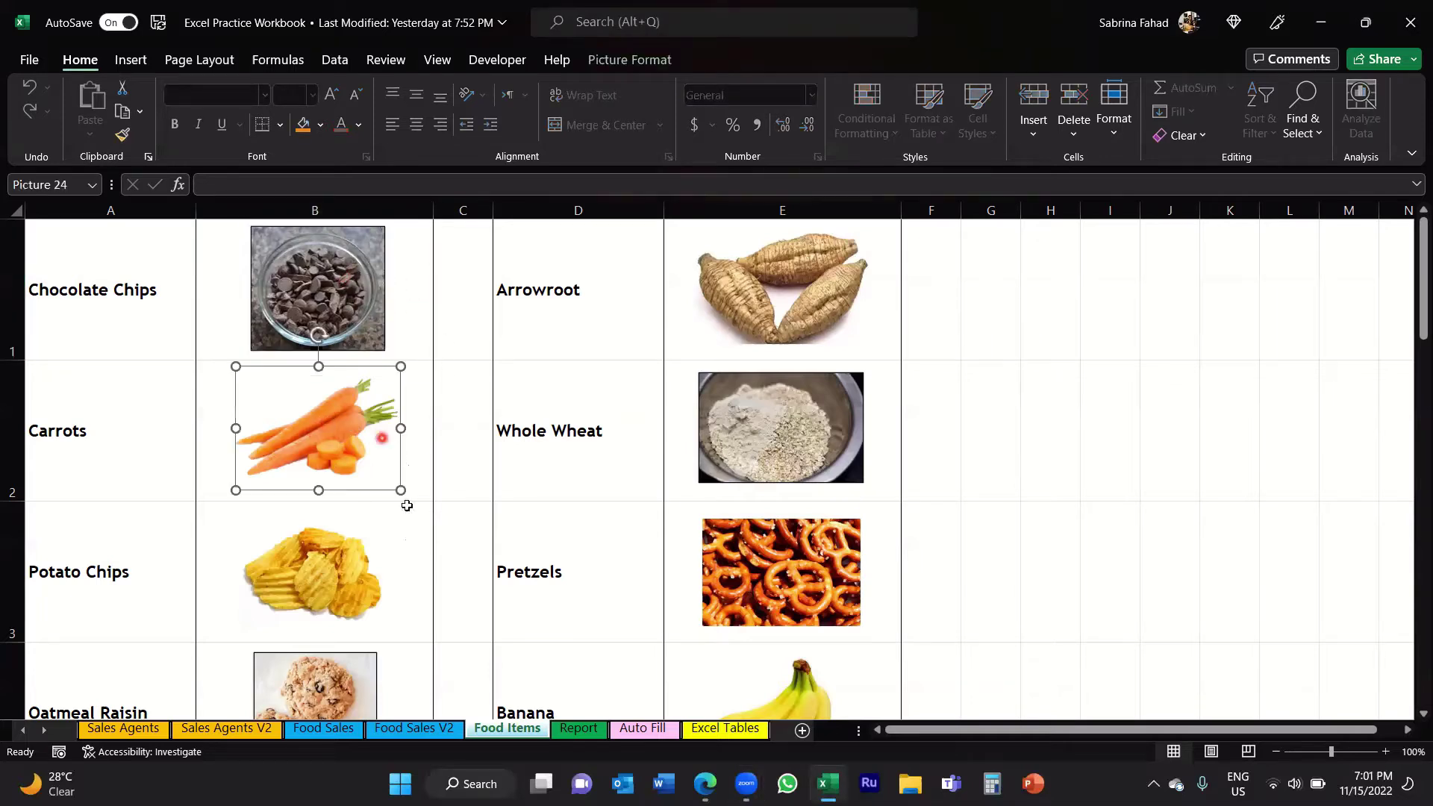
left_click(341, 568)
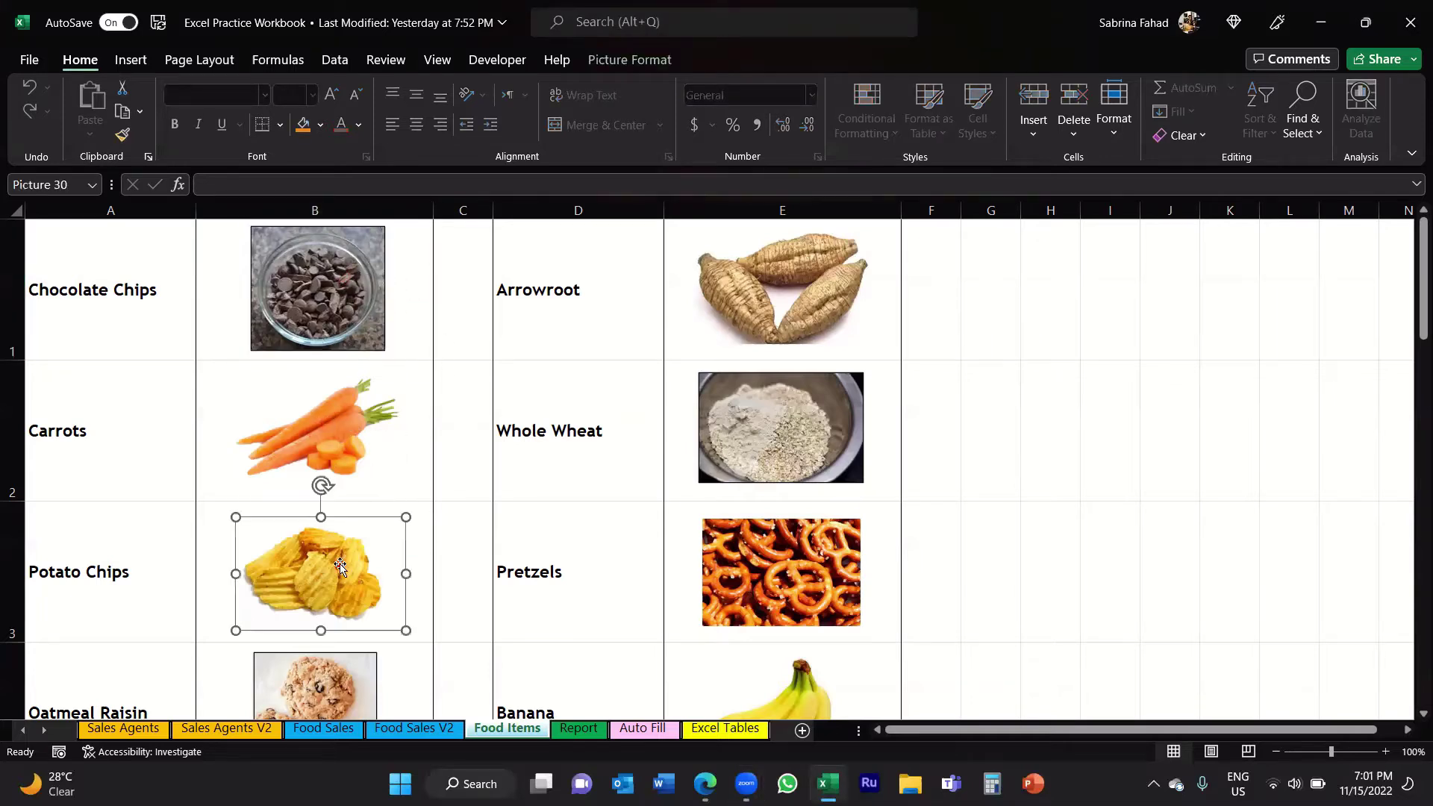
left_click(769, 317)
left_click(756, 451)
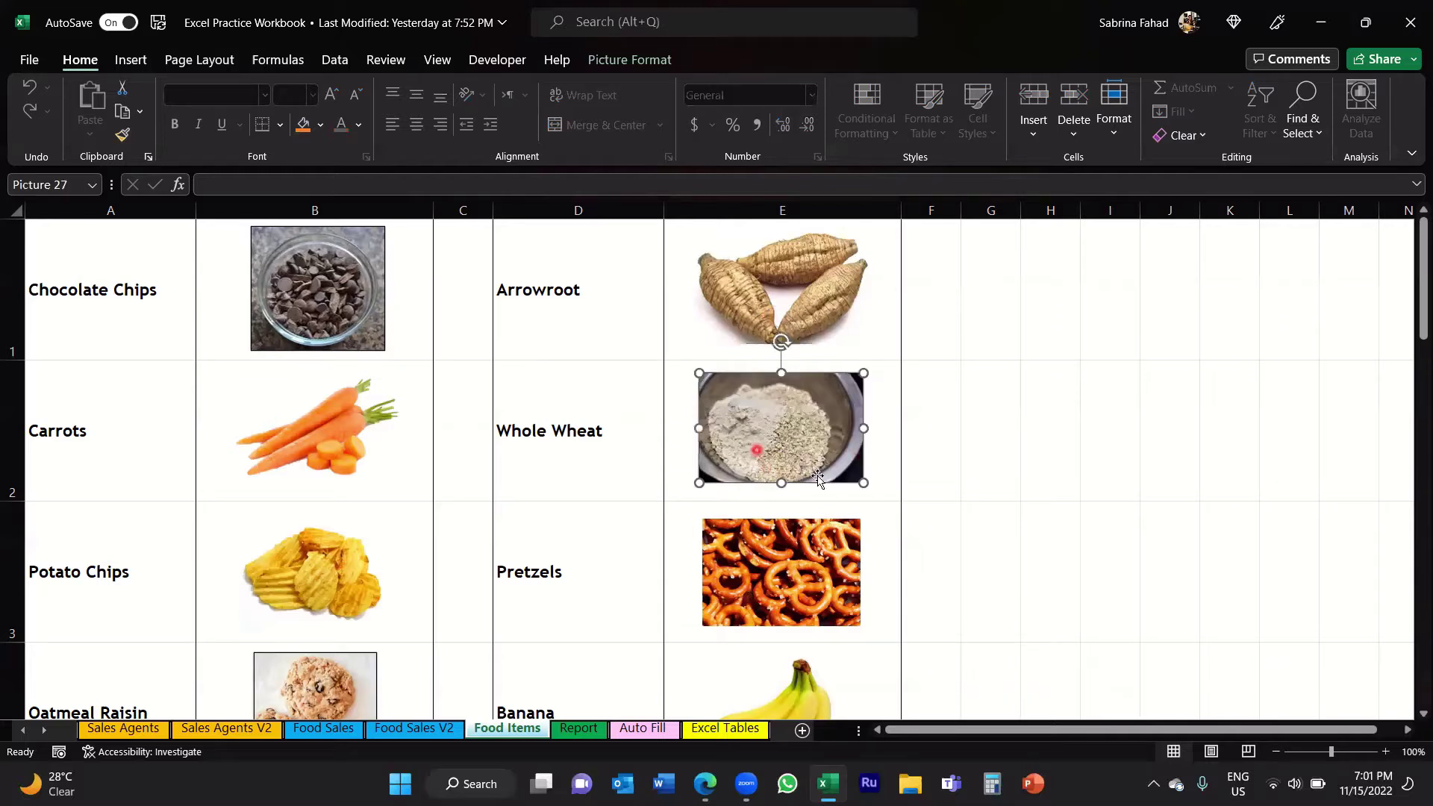
left_click(794, 562)
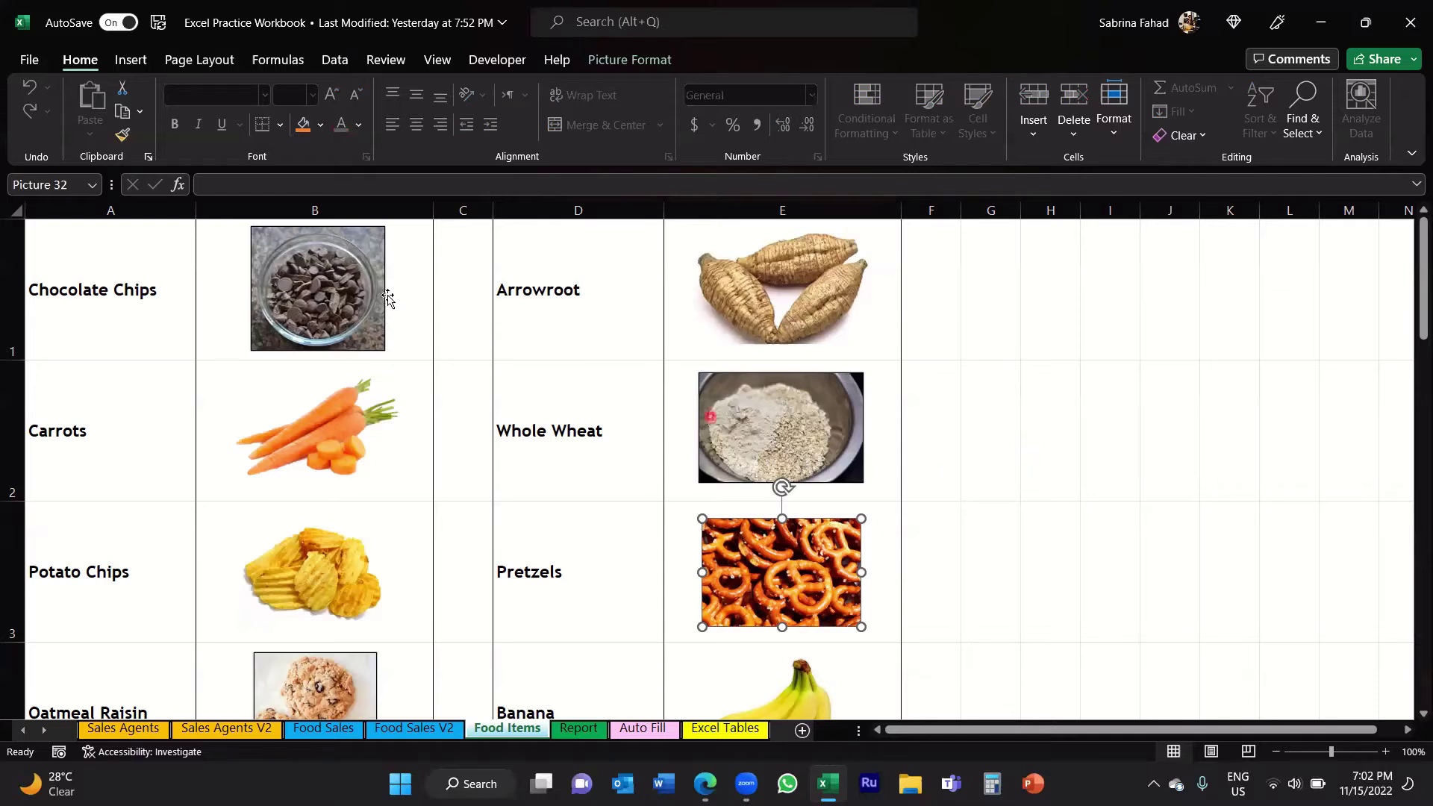
- Open the hyperlink settings for the Chocolate Chips picture in column B
left_click(357, 278)
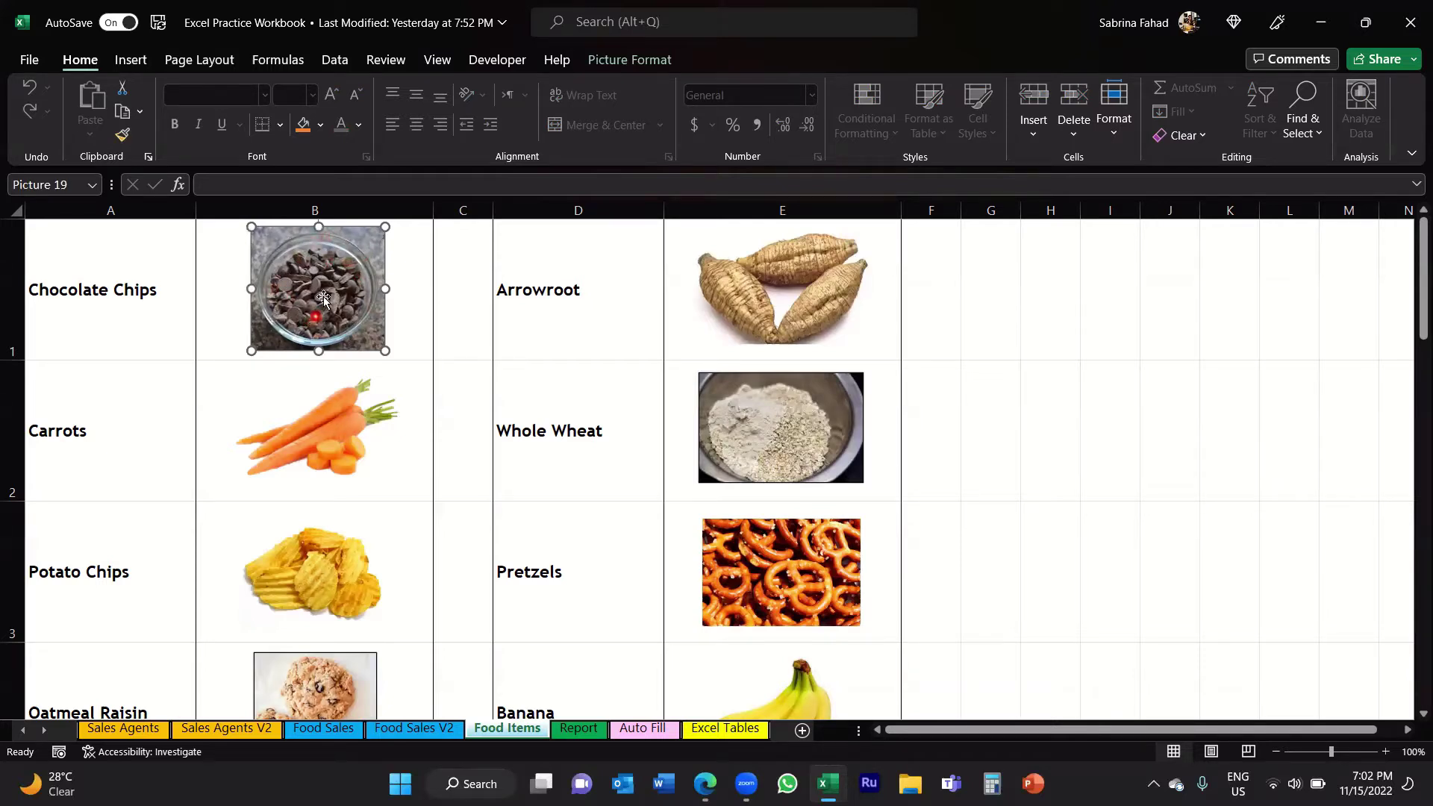
right_click(324, 274)
key("Escape")
right_click(313, 273)
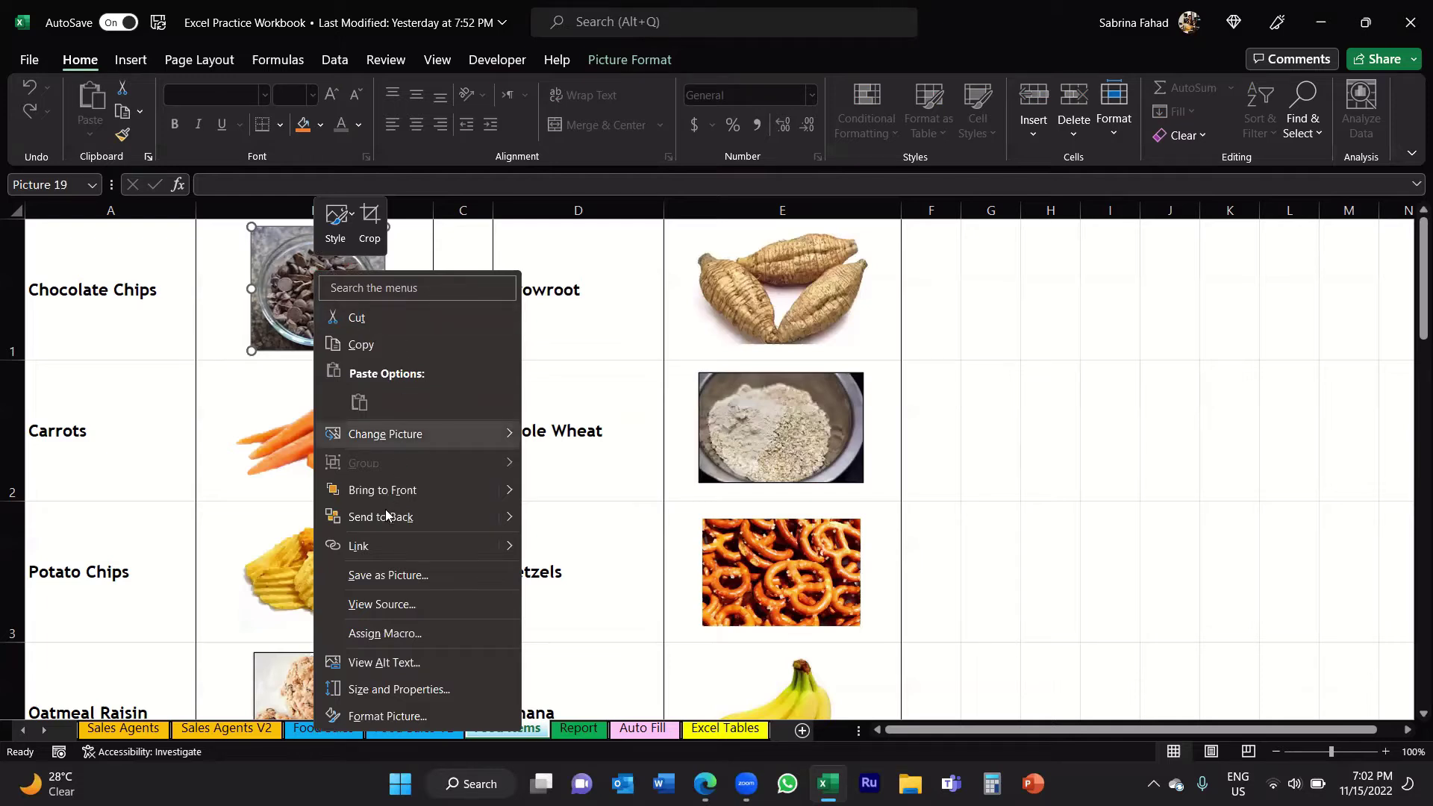
left_click(357, 545)
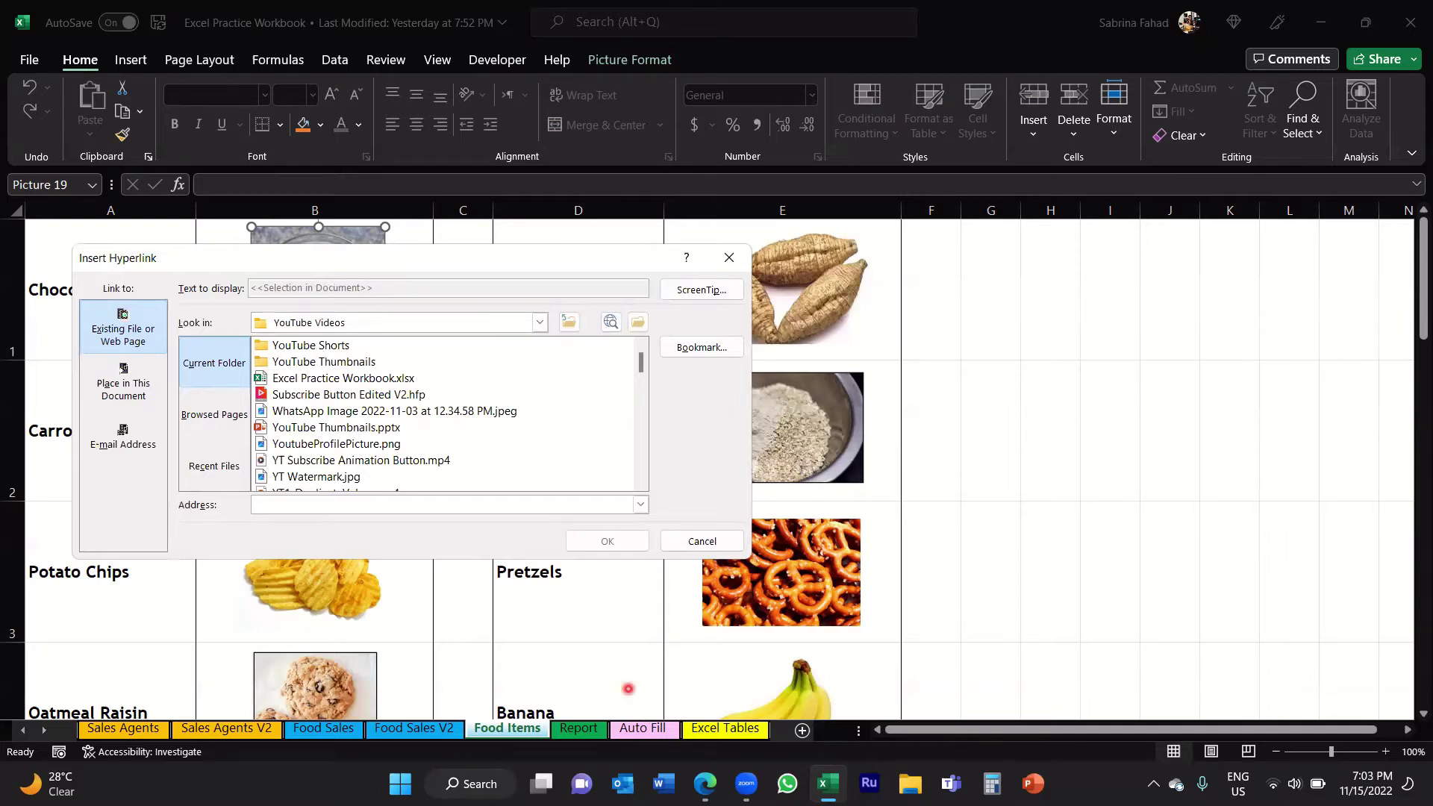
- Switch to Microsoft Edge and copy the web address of the article "The 9 smartest animals in the world"
left_click(706, 784)
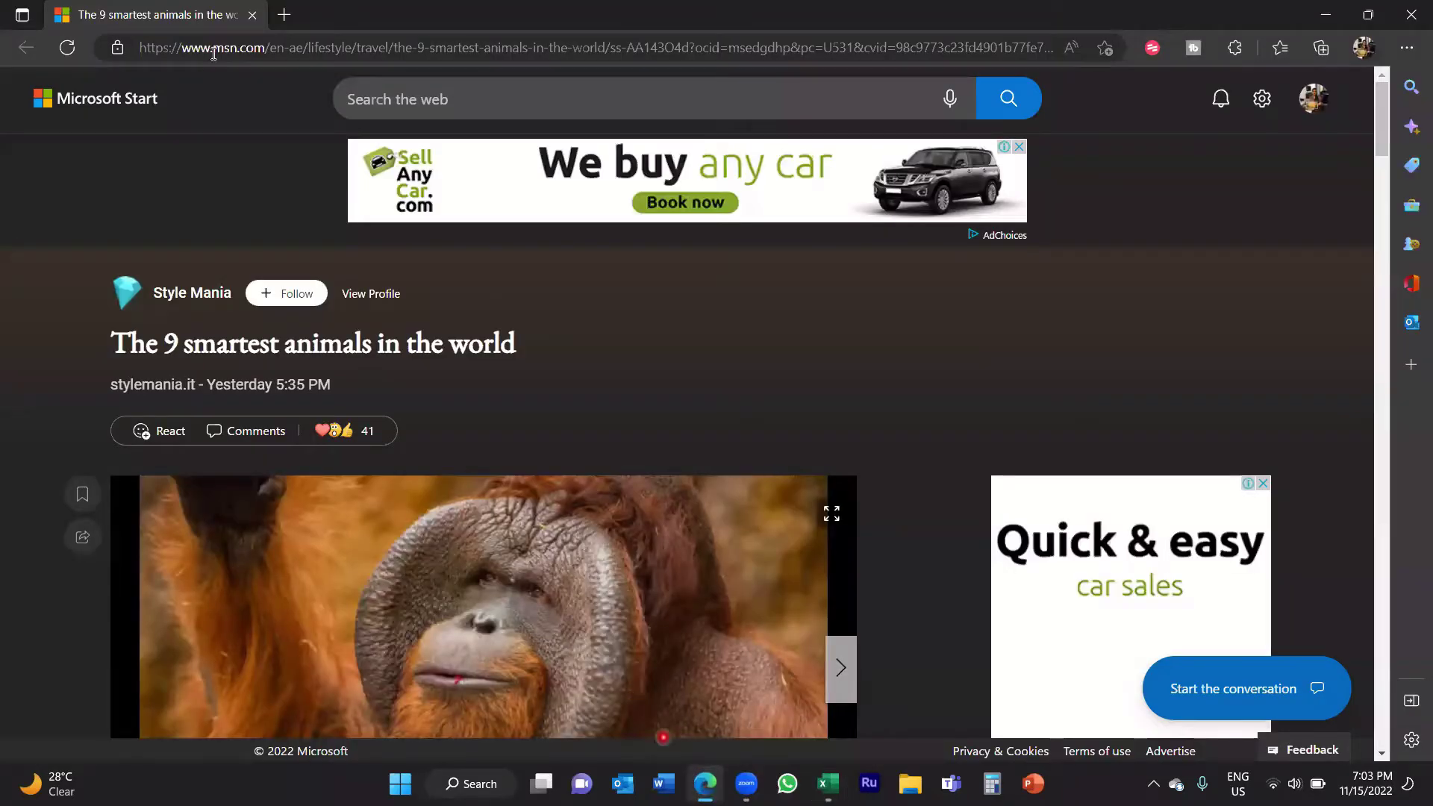
scroll(488, 430, "down", 3)
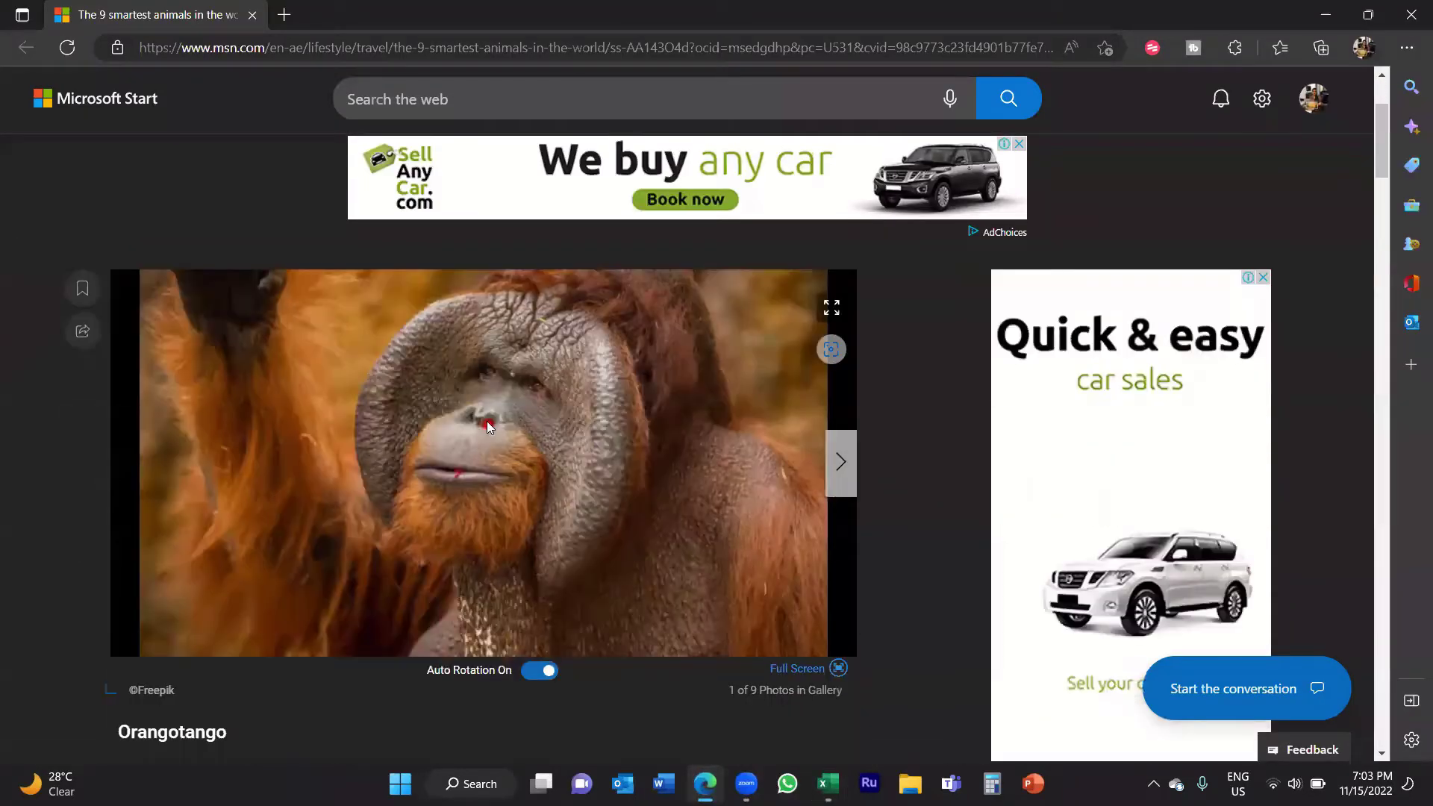
scroll(200, 357, "up", 3)
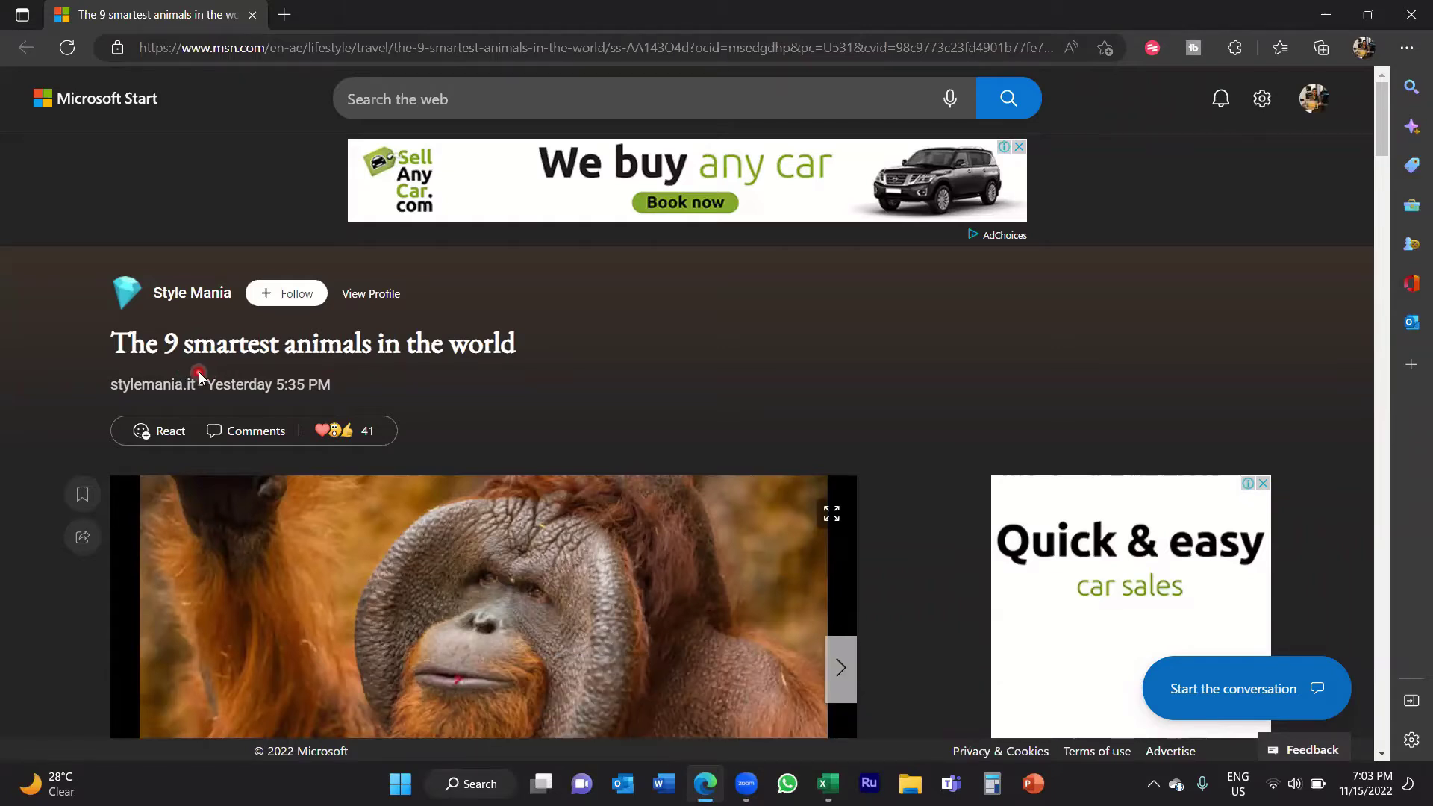
left_click(370, 50)
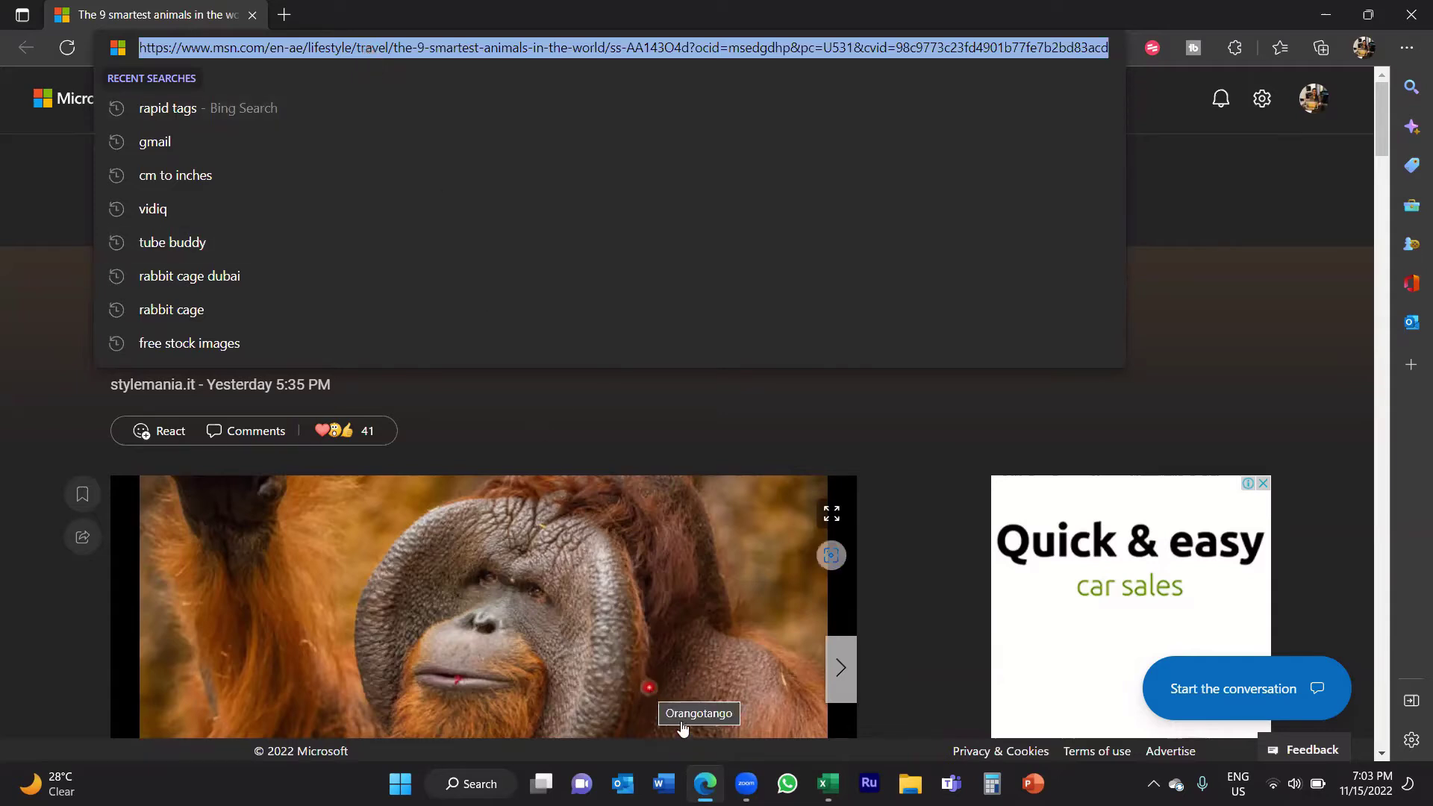
- Return to the Excel workbook and link the Chocolate Chips picture to the copied MSN article address
left_click(817, 782)
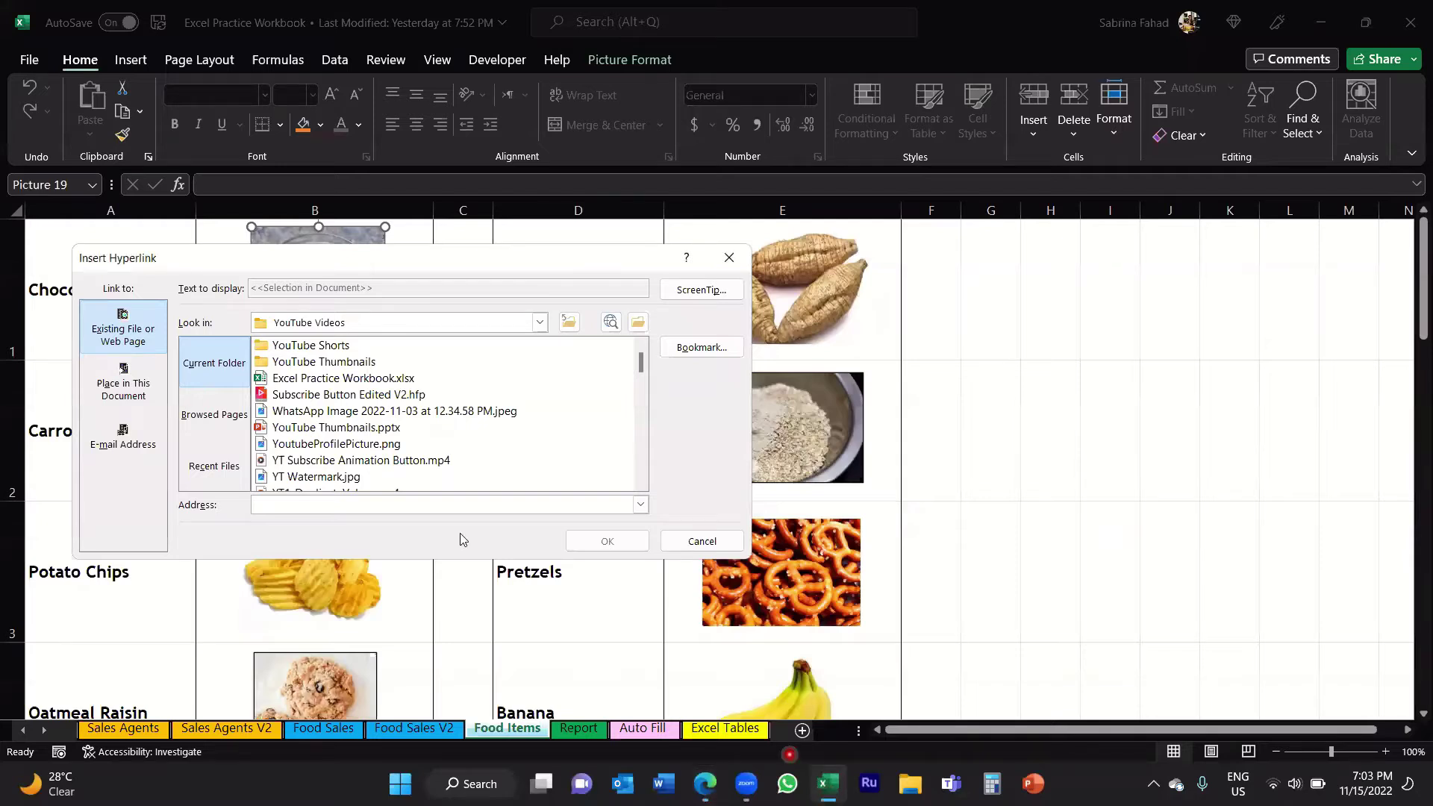
left_click(485, 503)
key("ctrl+v")
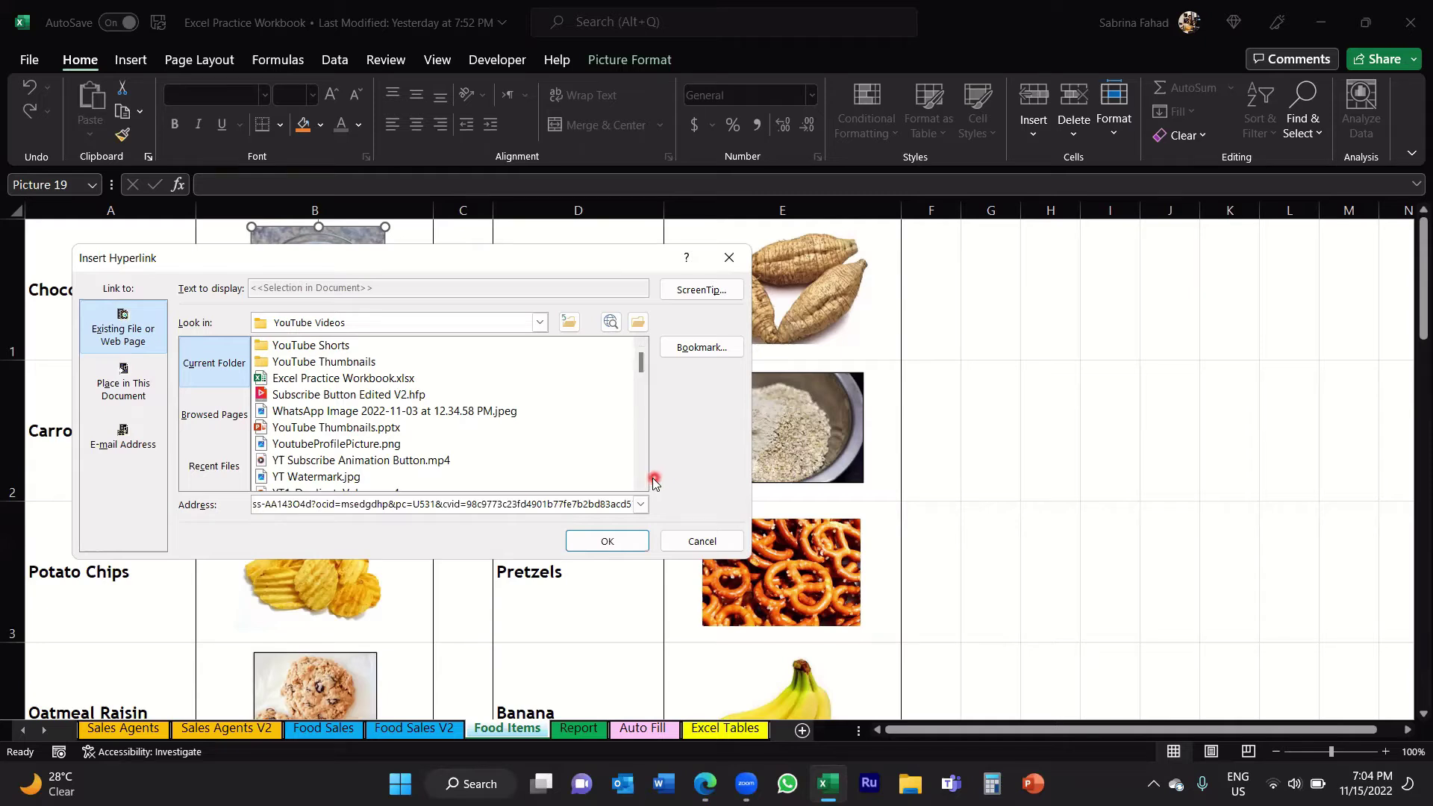
left_click(626, 542)
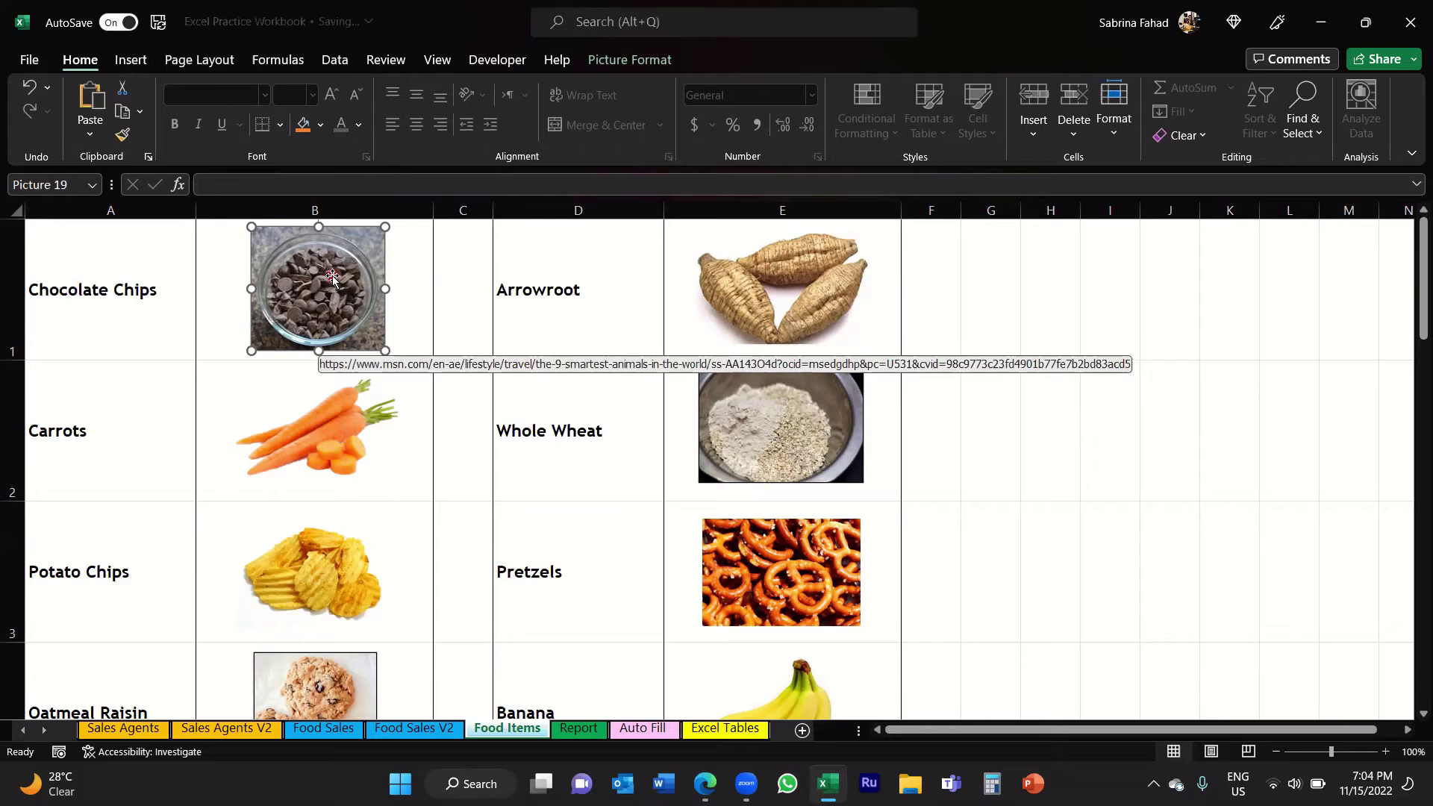
- Deselect the Chocolate Chips picture and test its hyperlink, opening the page with Microsoft Edge
left_click(418, 335)
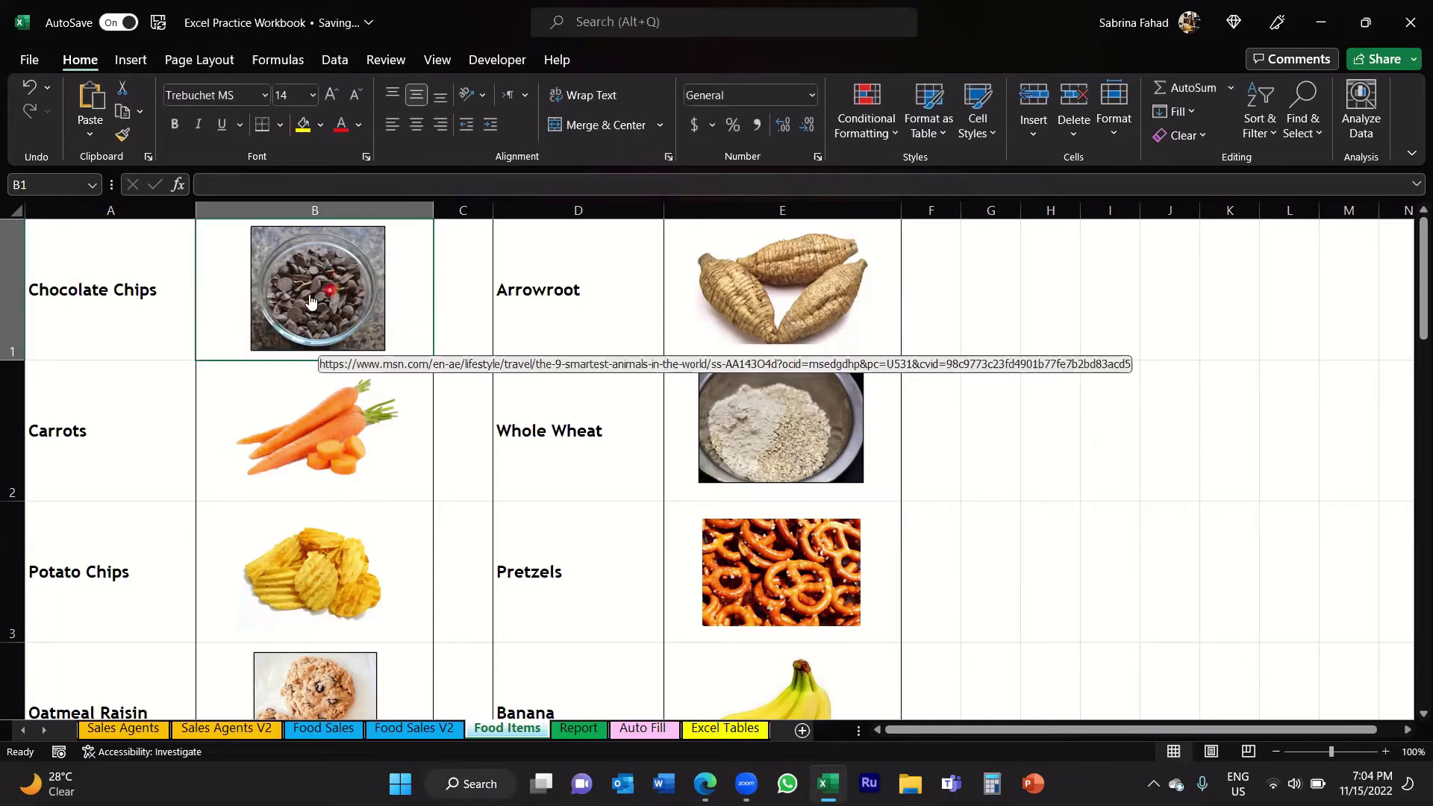
left_click(464, 336)
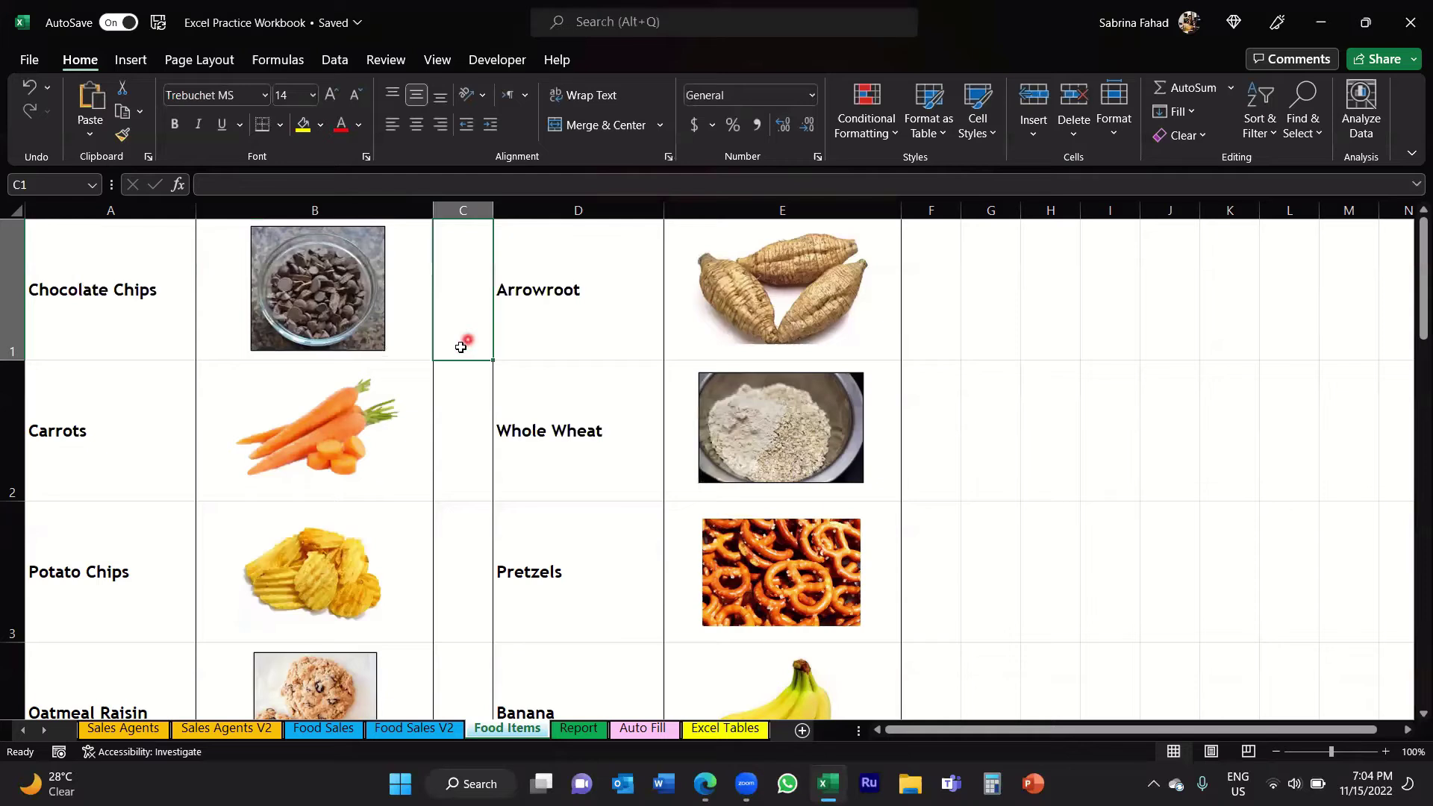
left_click(336, 306)
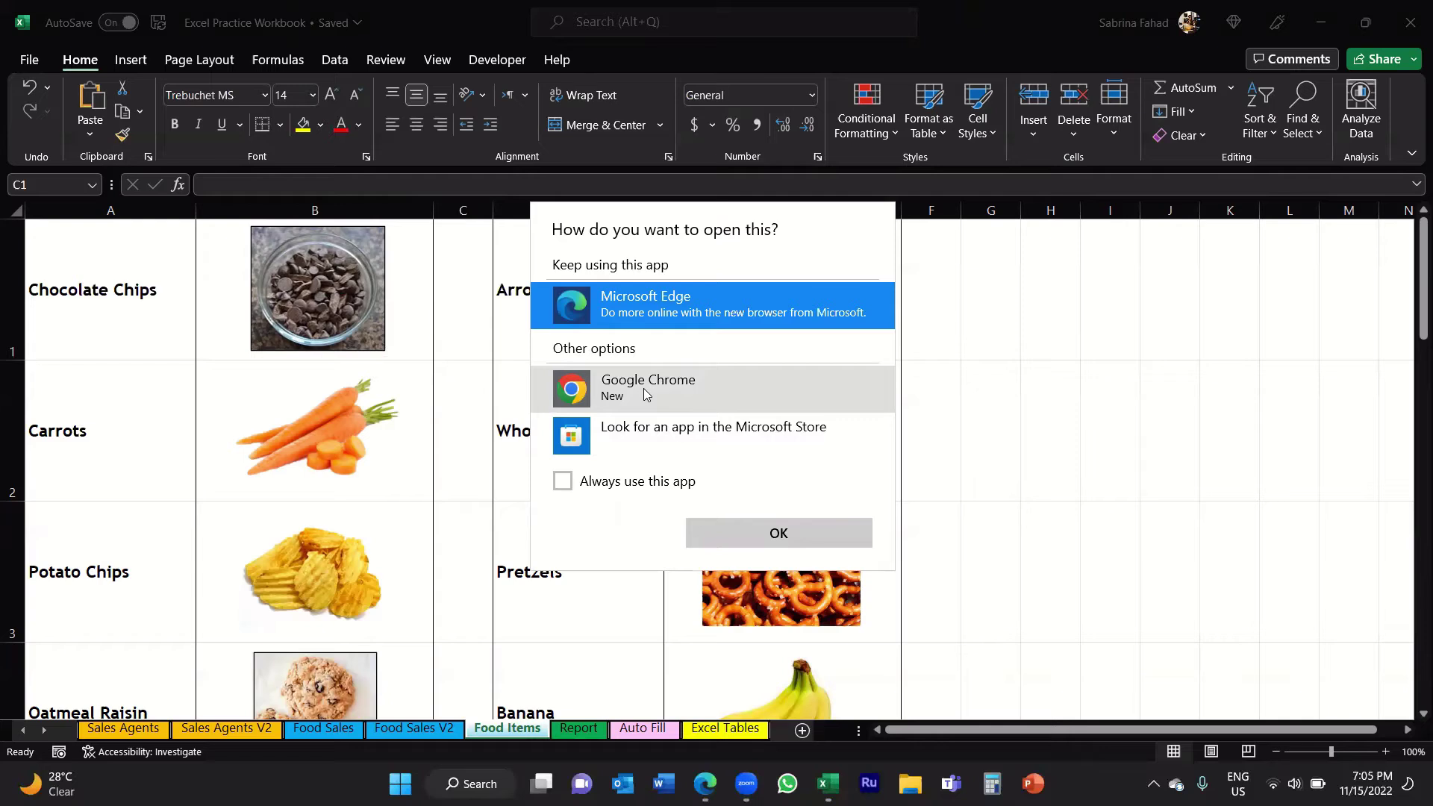
left_click(648, 302)
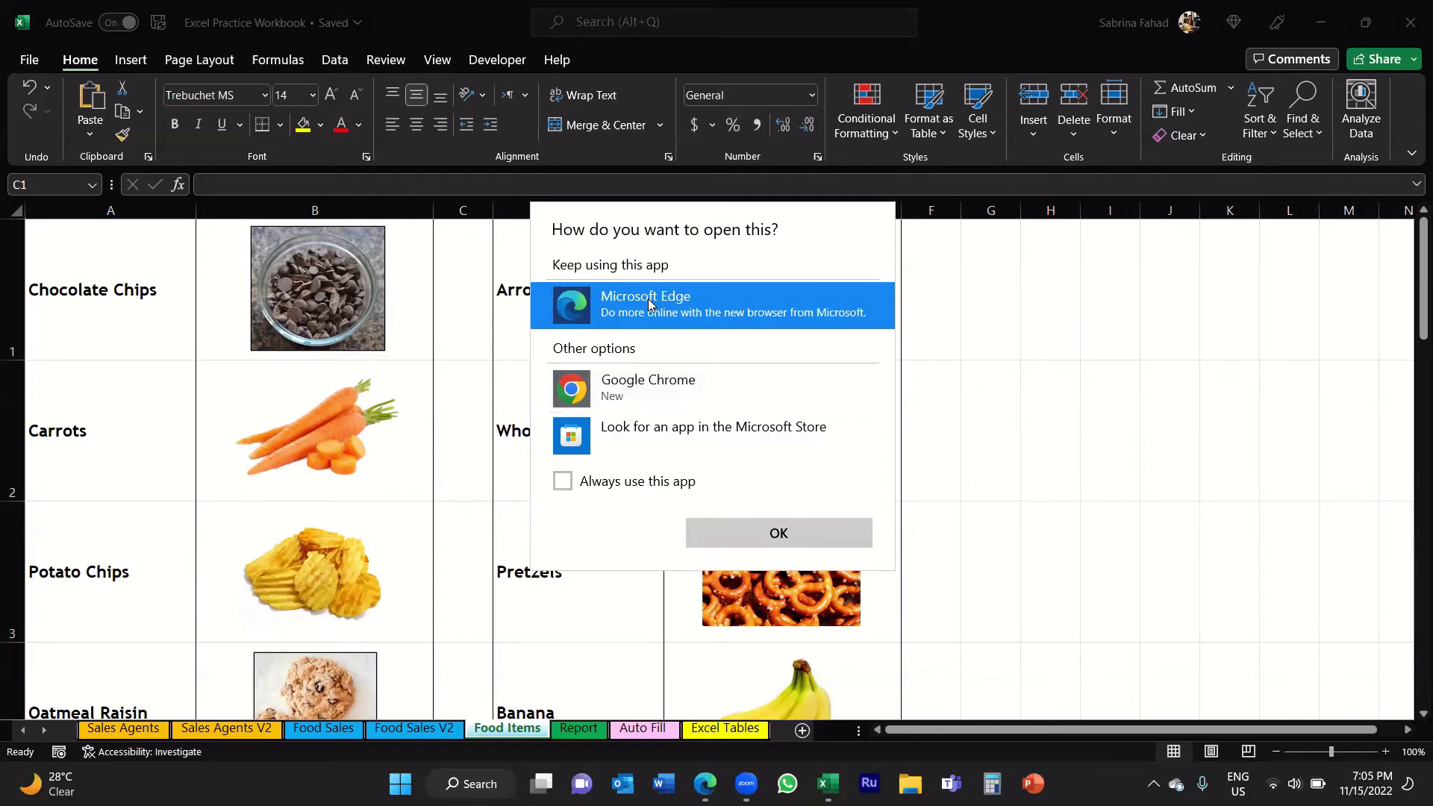
left_click(753, 539)
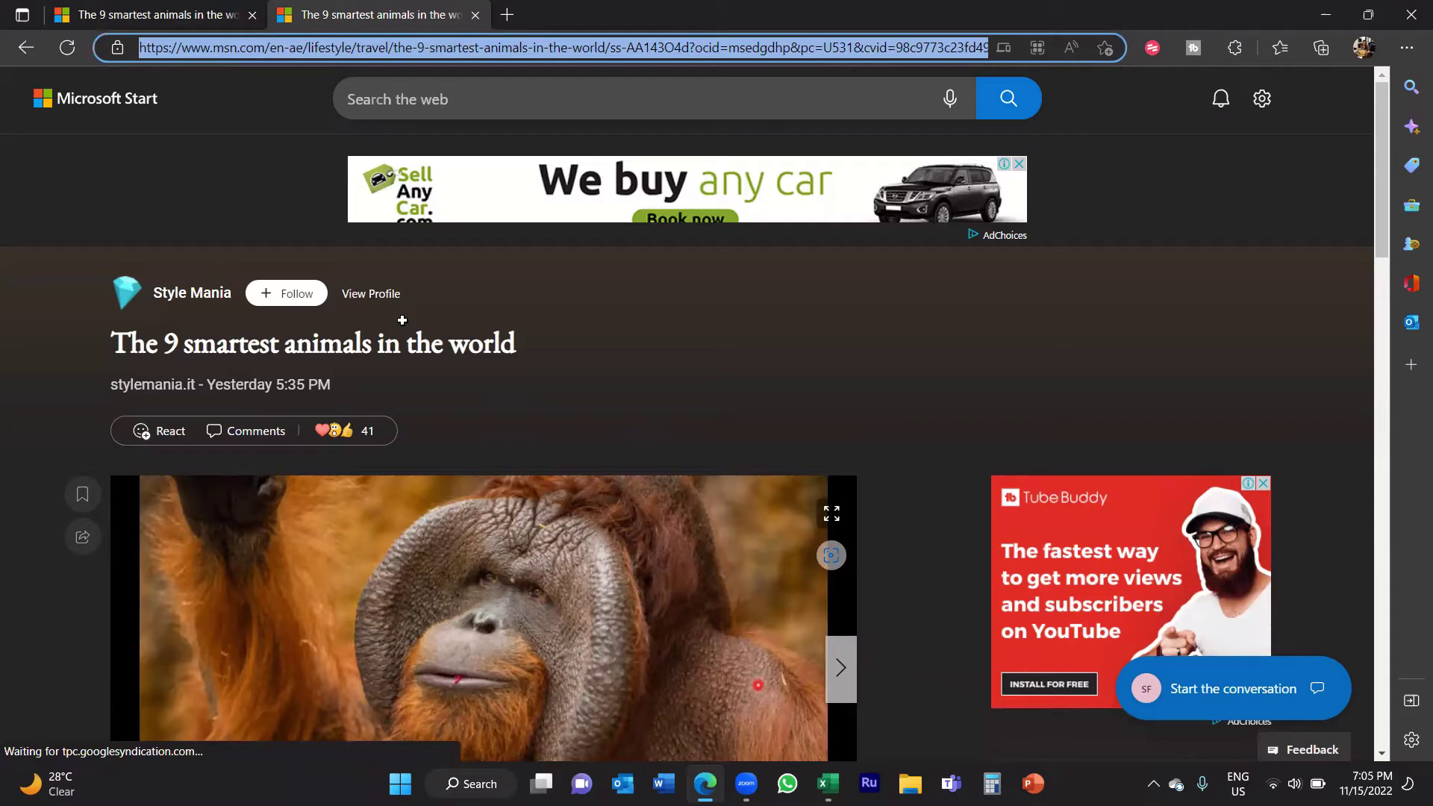
- Return to the Excel workbook, open the hyperlink settings for the Arrowroot picture and move the dialog off the Chocolate Chips picture
key("alt+Tab")
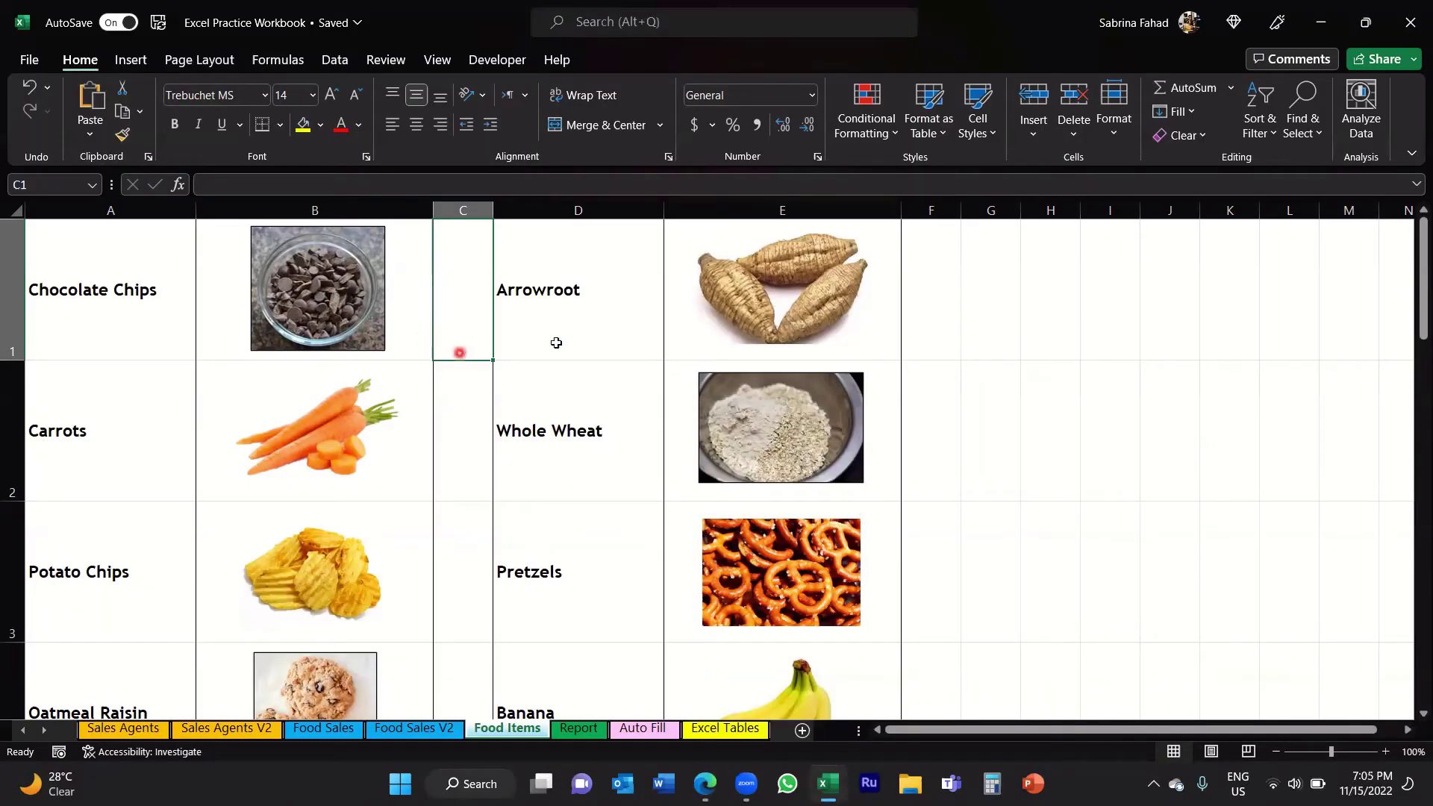
left_click(835, 279)
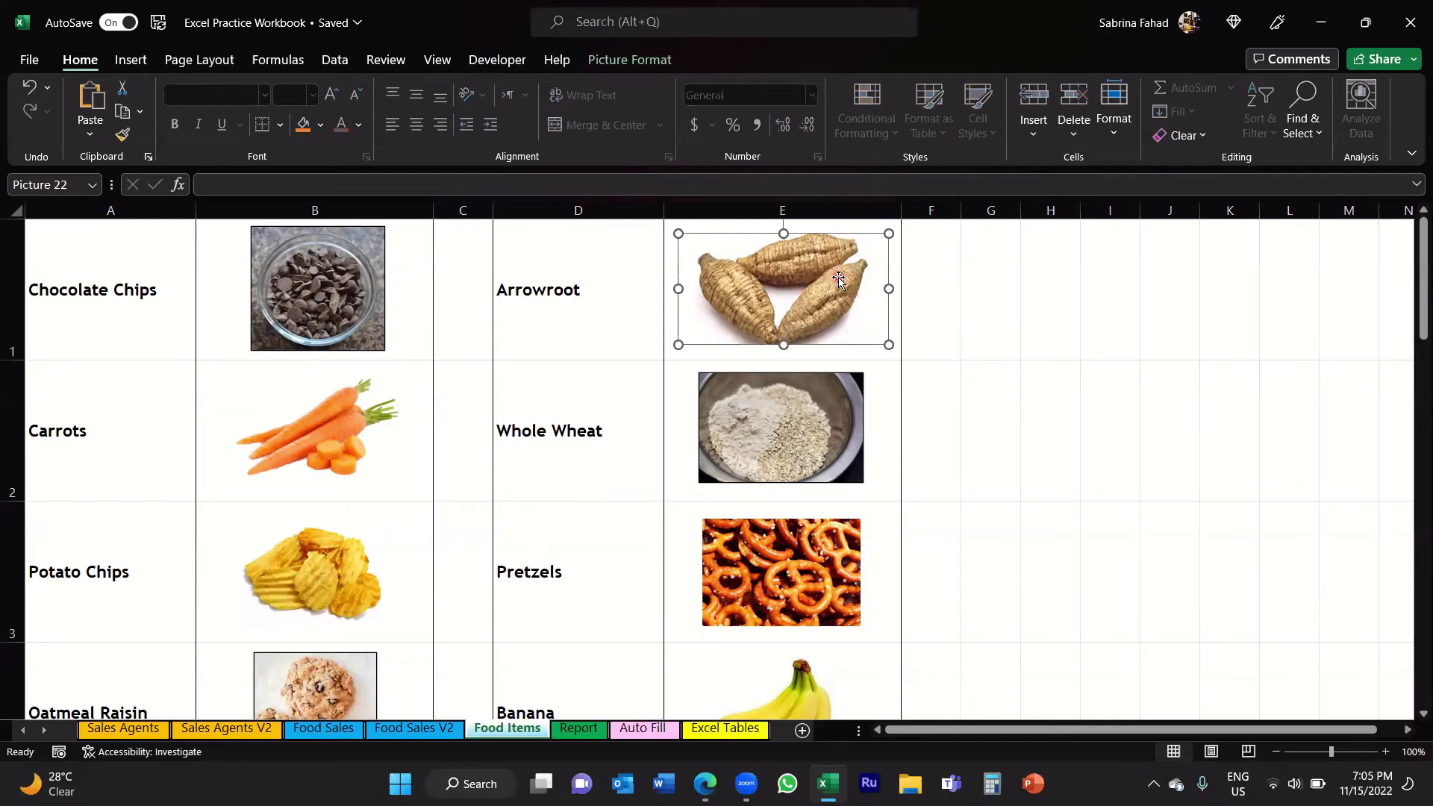
right_click(794, 283)
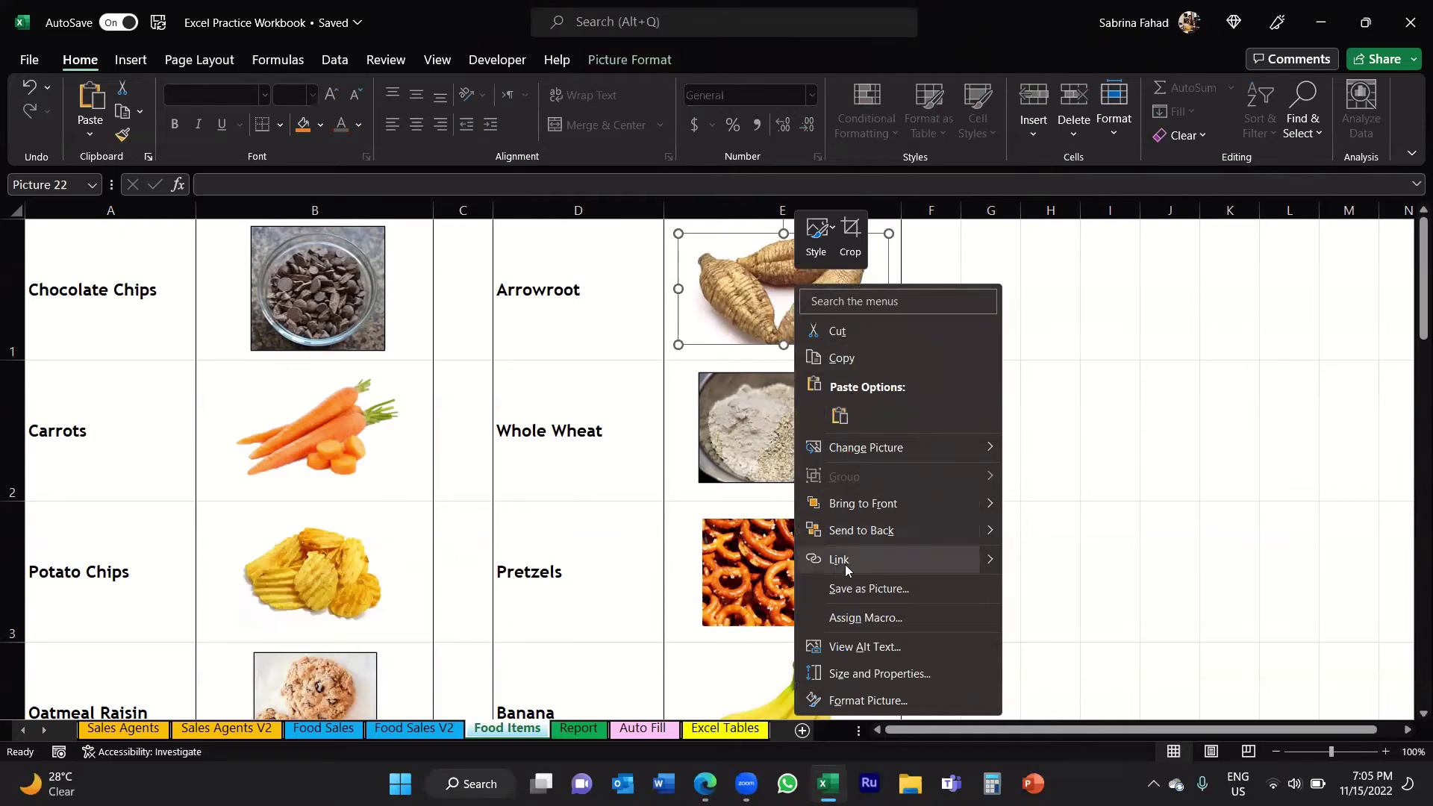
key("Escape")
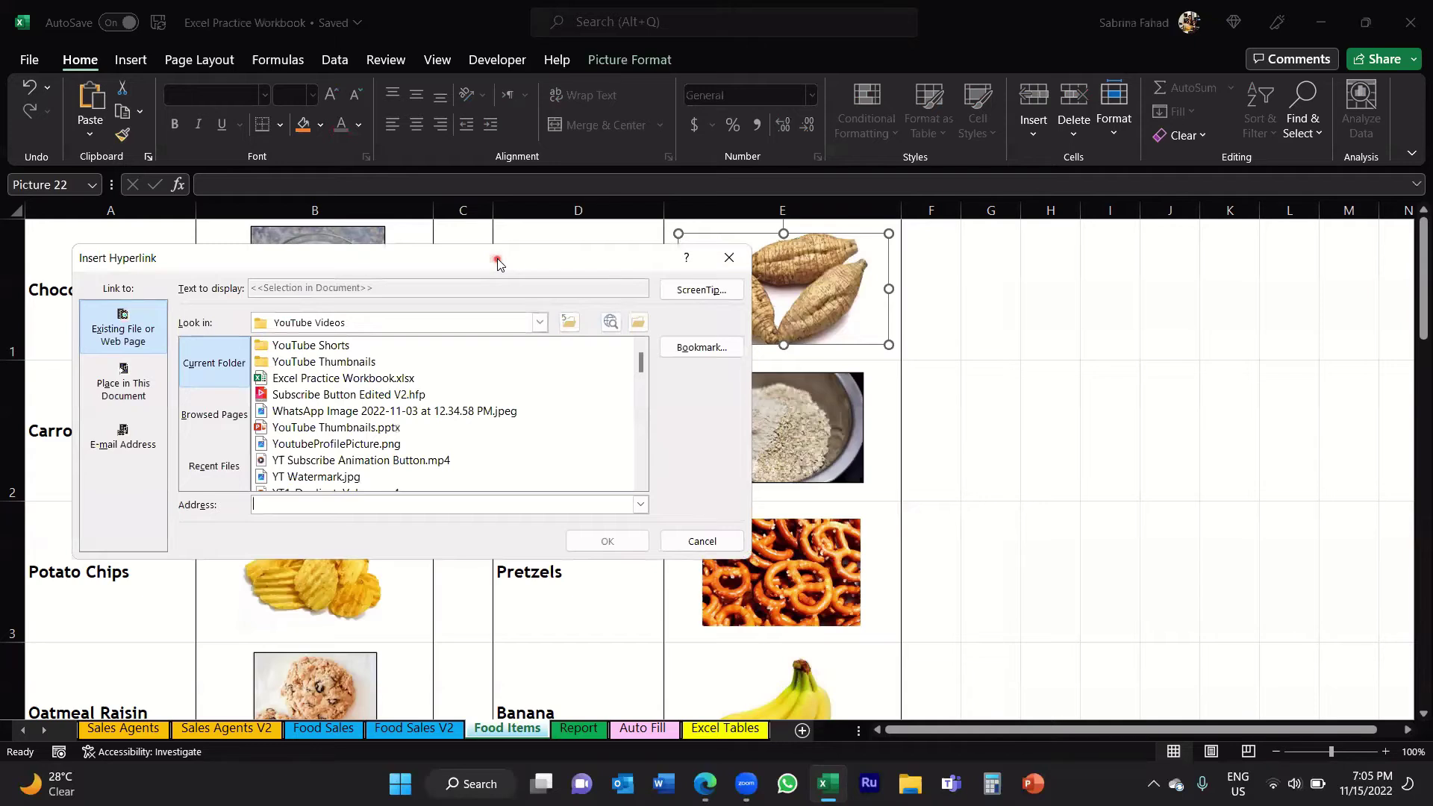
left_click_drag(498, 258, 838, 321)
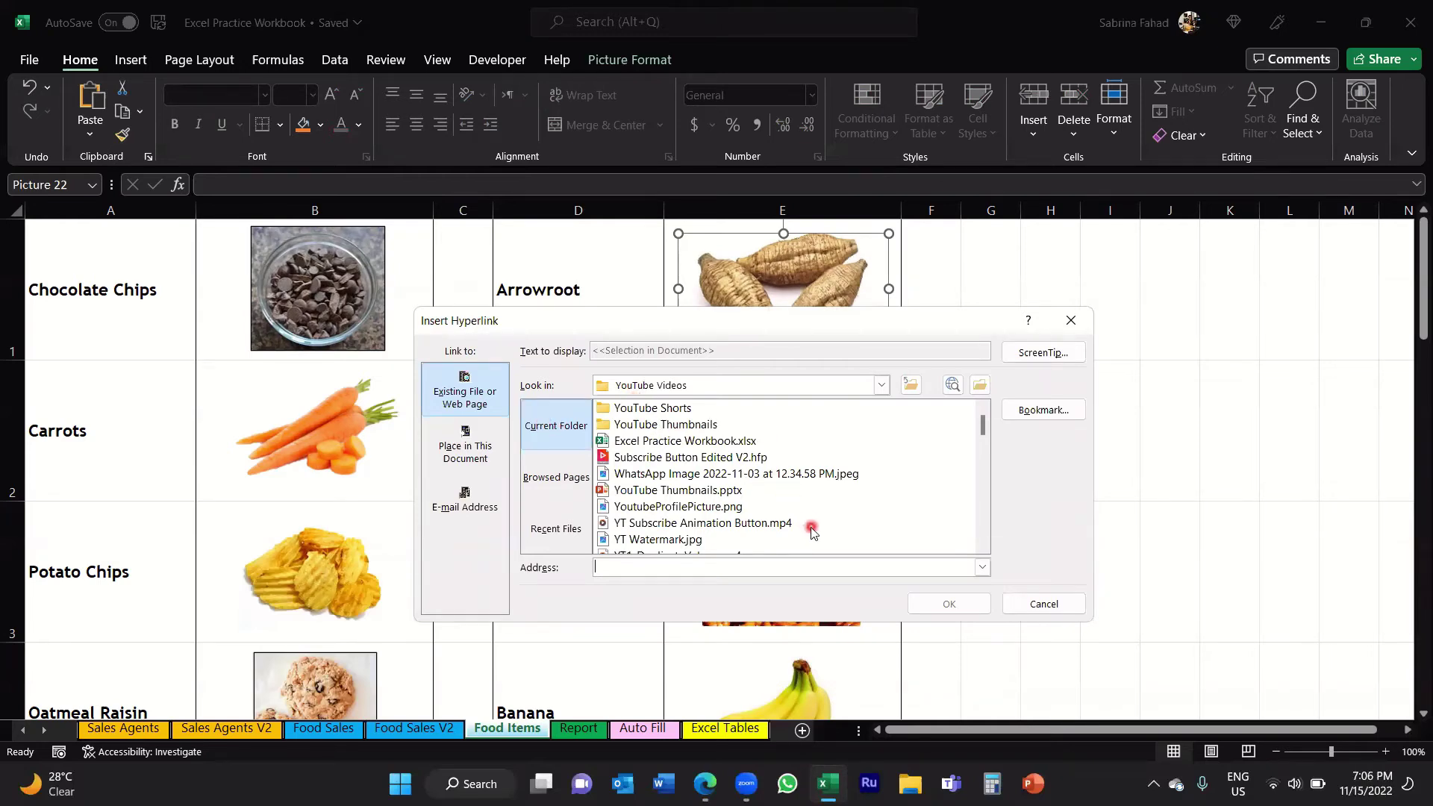
- Link the Arrowroot picture to the existing file YouTube Thumbnails.pptx in the YouTube Videos folder
scroll(806, 526, "down", 1)
scroll(808, 530, "down", 2)
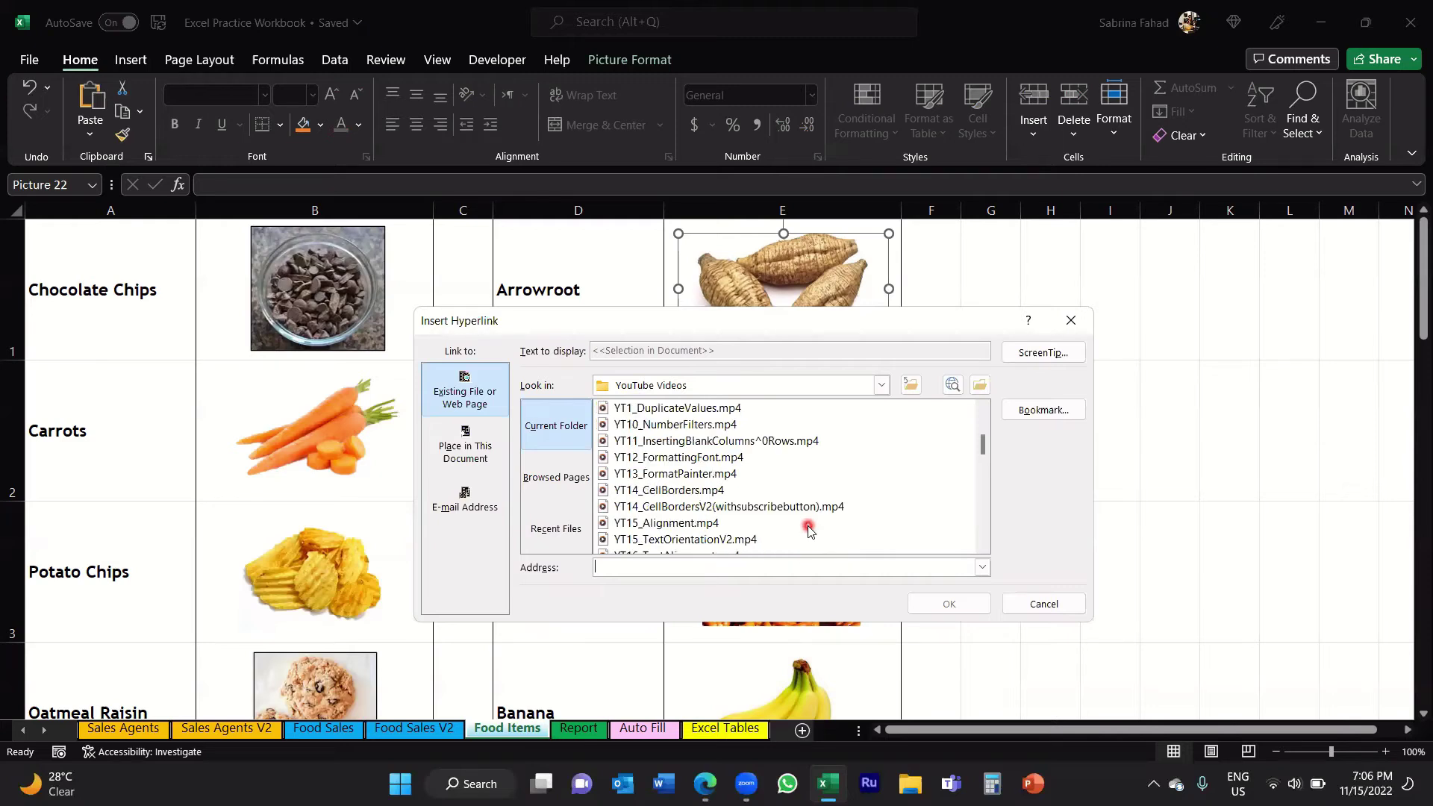
scroll(810, 530, "down", 1)
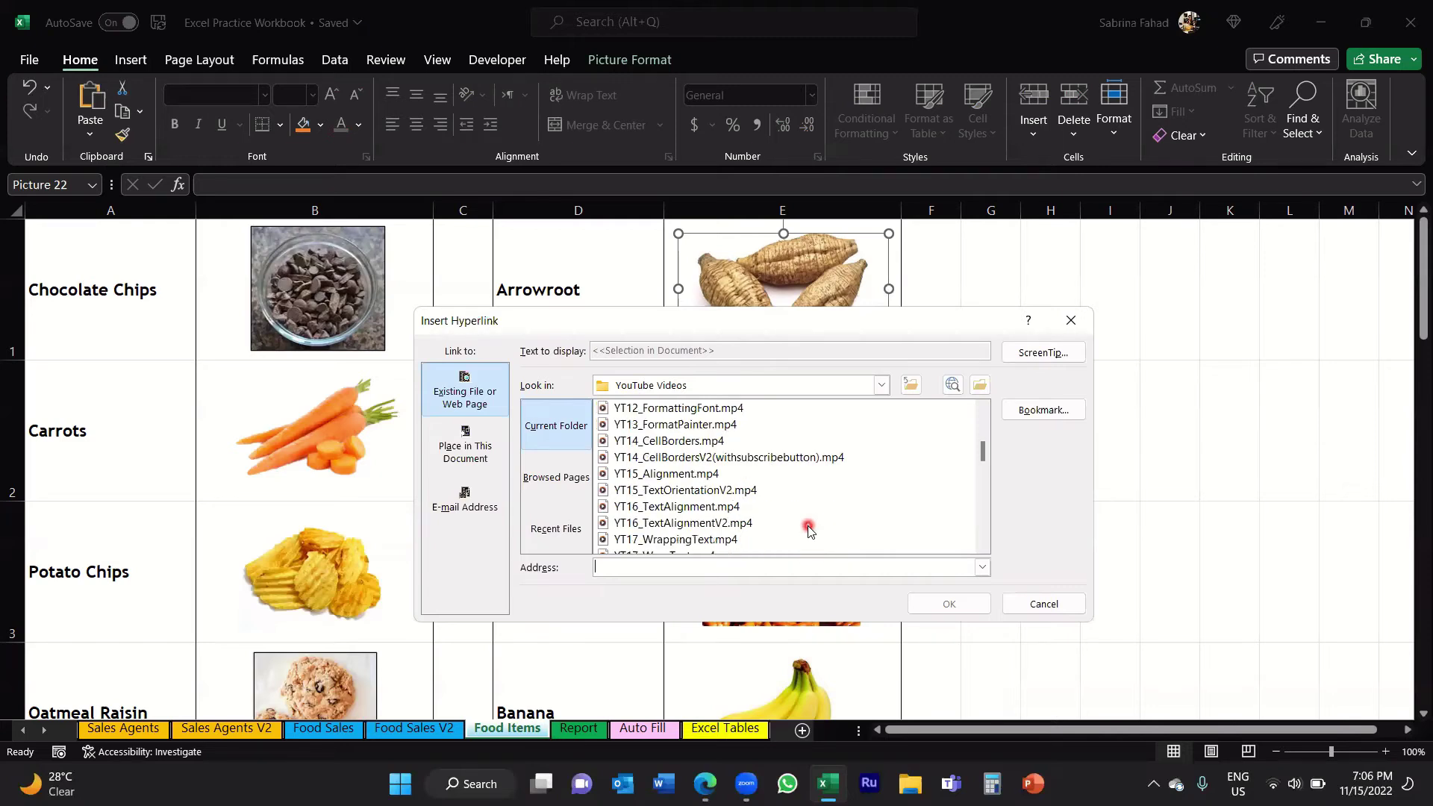
scroll(809, 530, "up", 3)
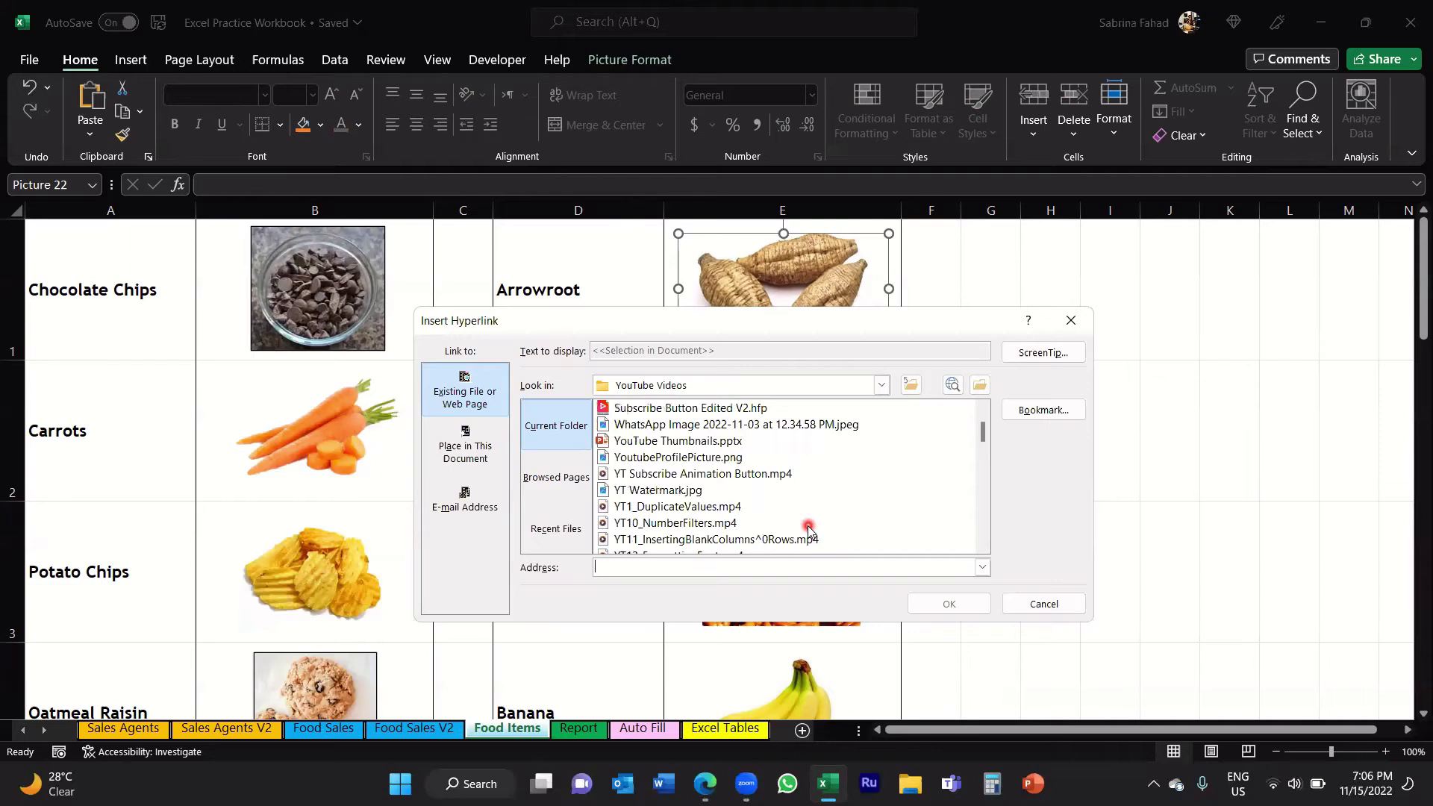
scroll(810, 530, "down", 2)
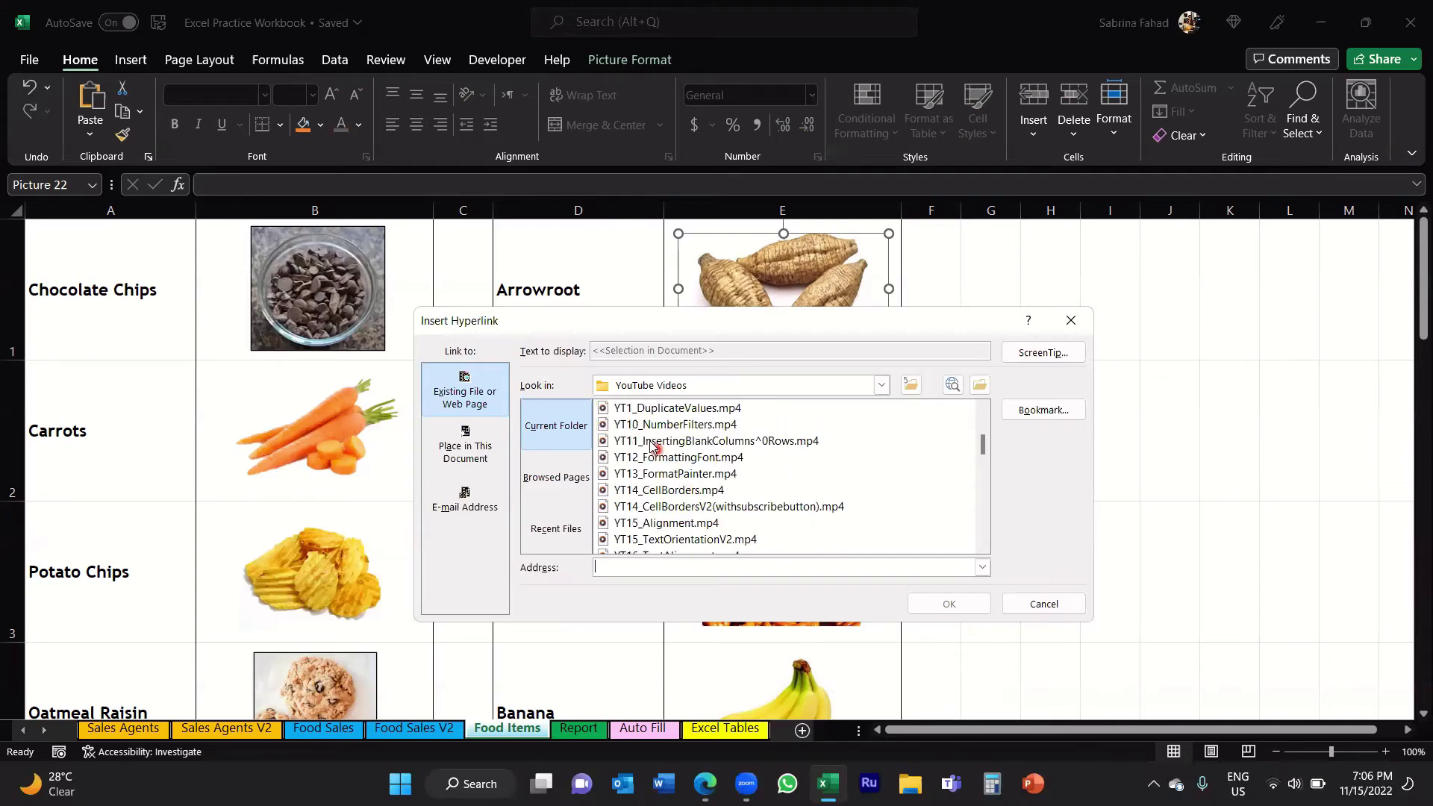
scroll(772, 520, "down", 1)
scroll(772, 520, "up", 3)
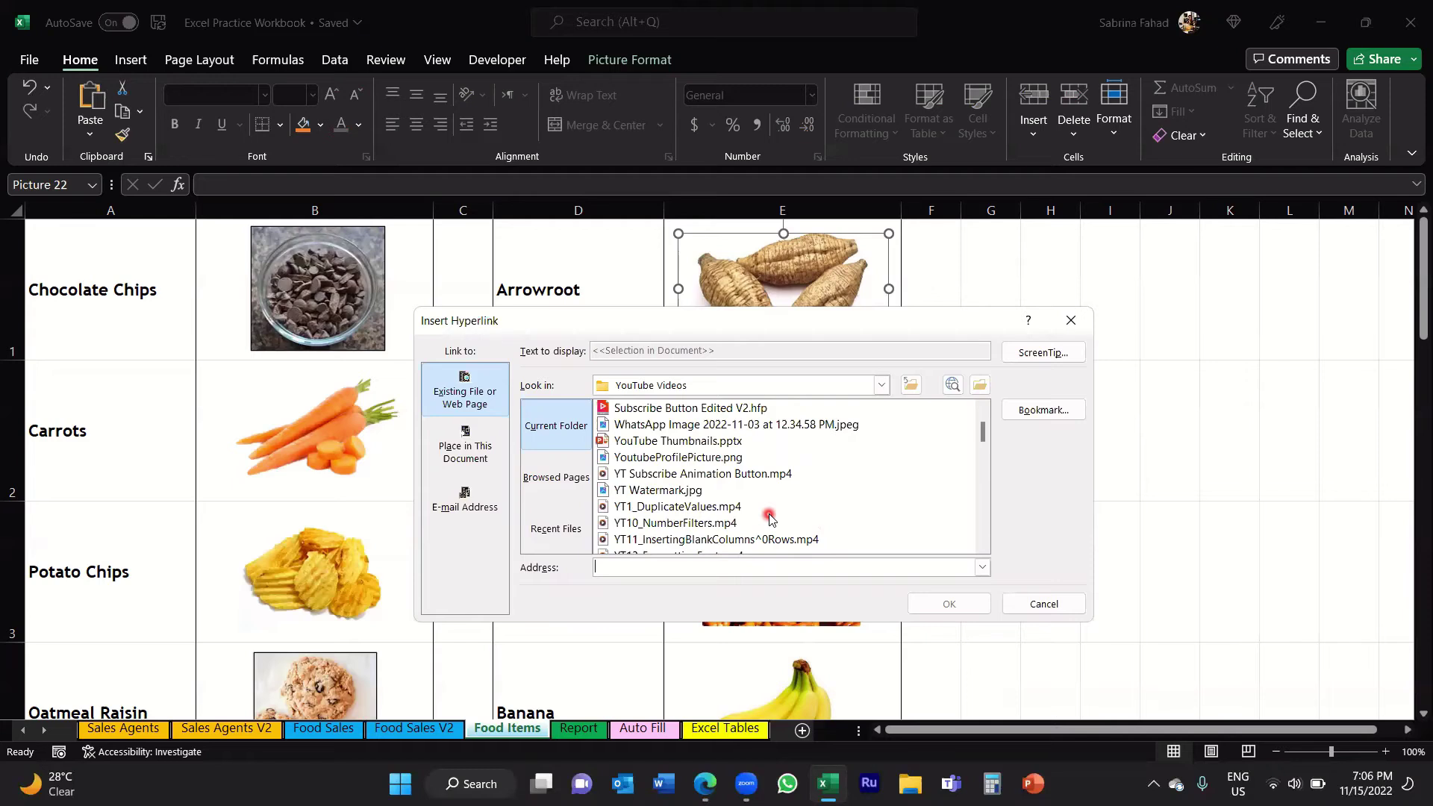
left_click(644, 442)
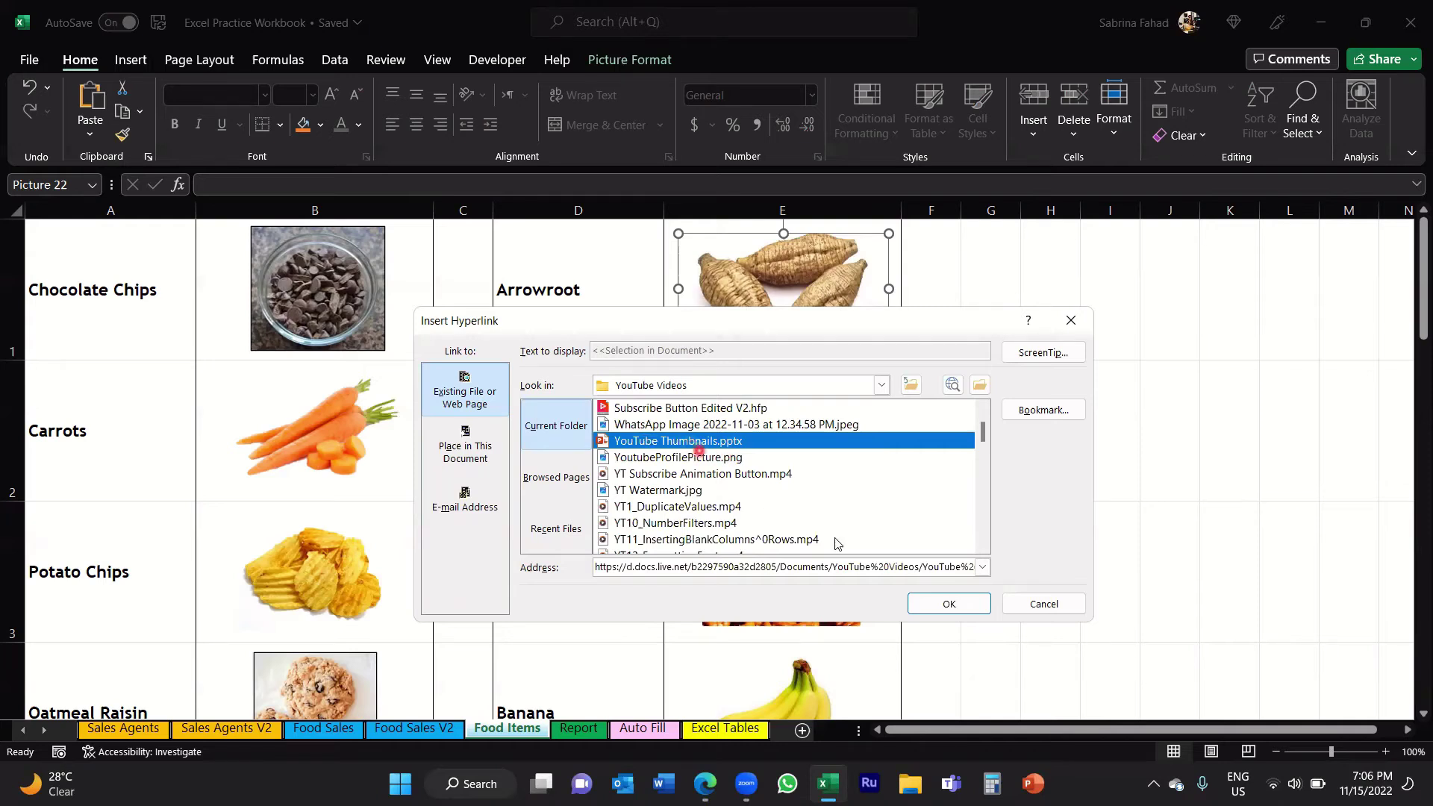
left_click(936, 607)
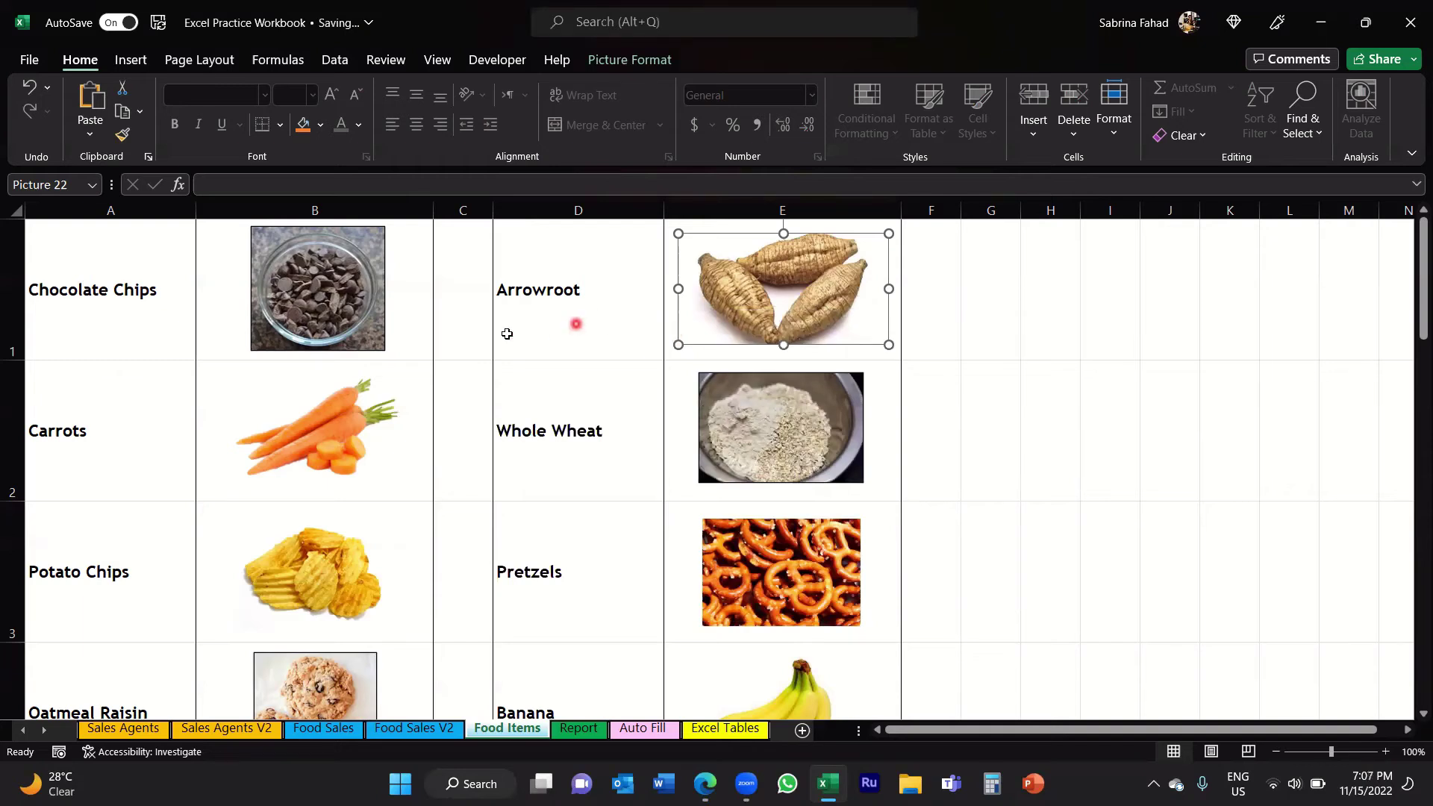
- Deselect the Arrowroot picture and check the target of its hyperlink
left_click(564, 330)
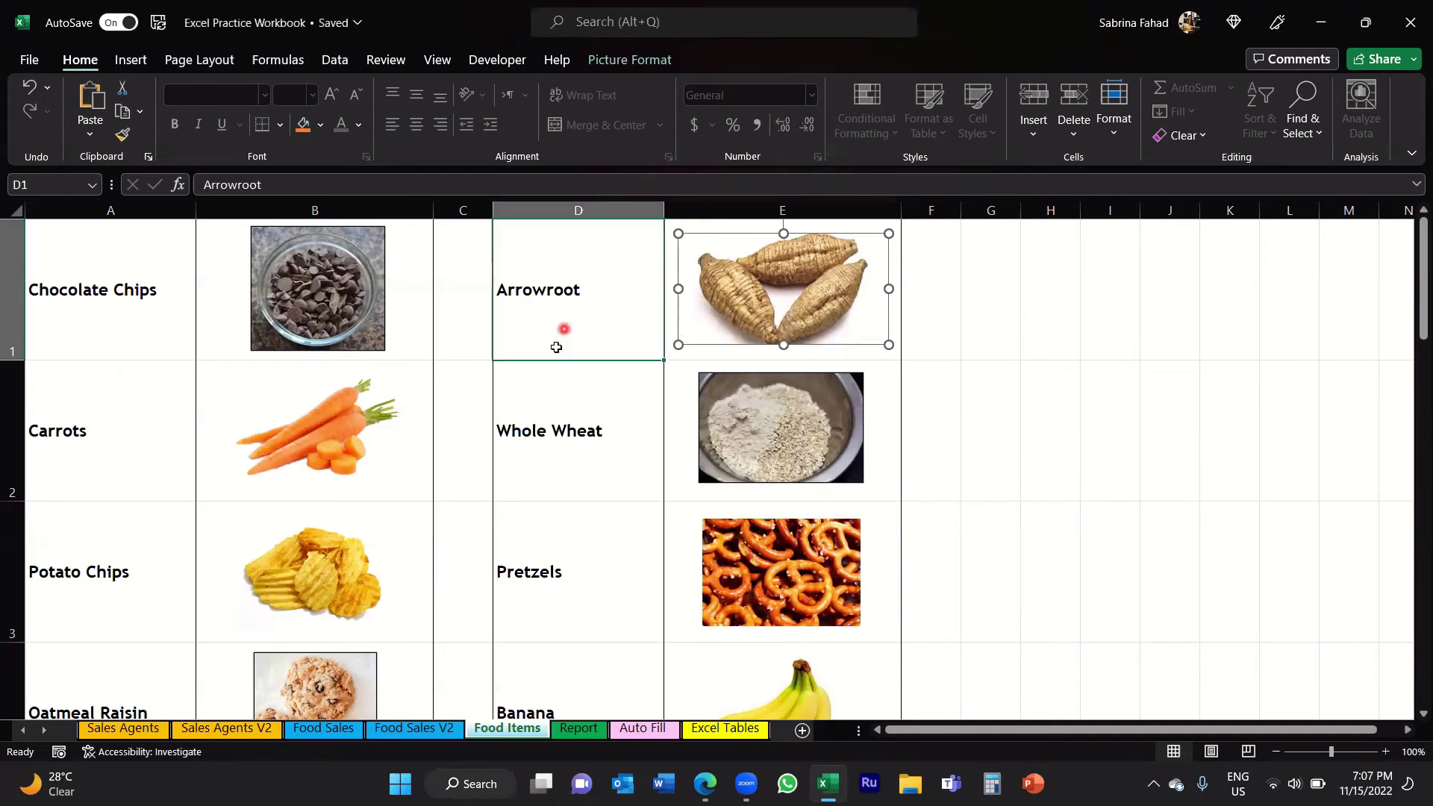
left_click(464, 332)
left_click(579, 341)
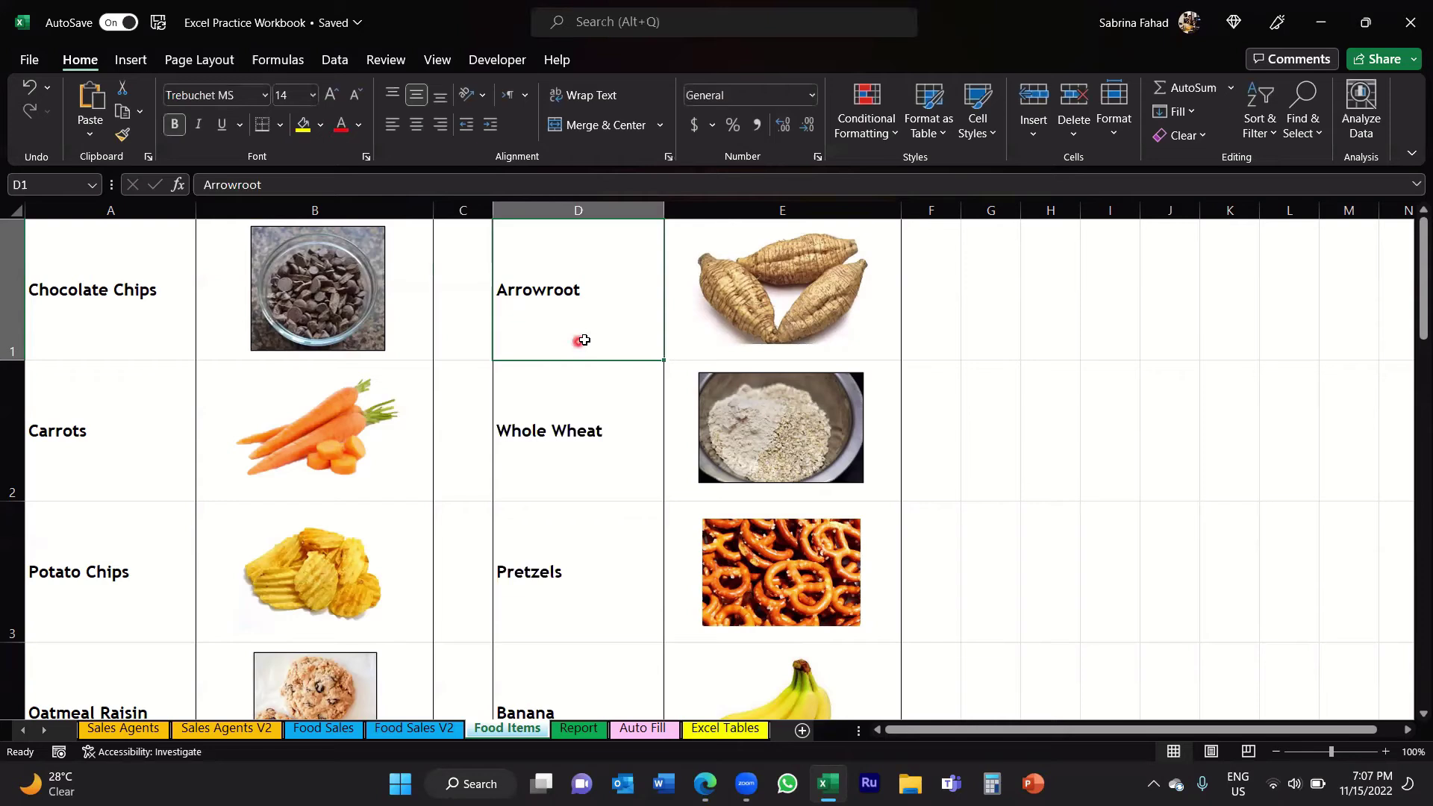
mouse_move(773, 303)
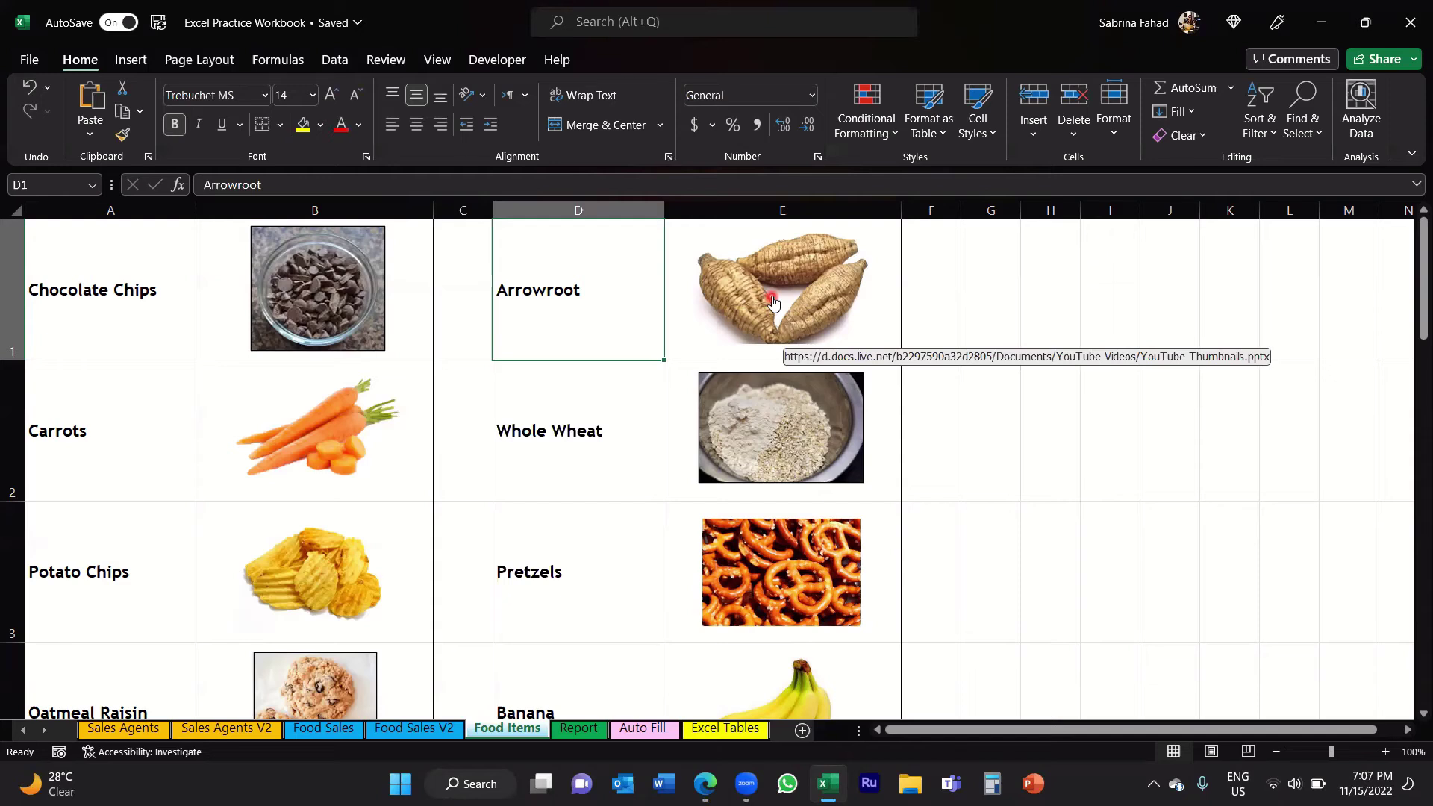
- Test the Arrowroot picture's hyperlink by opening the linked presentation, and return to the Food Items sheet in the Excel workbook
left_click(774, 301)
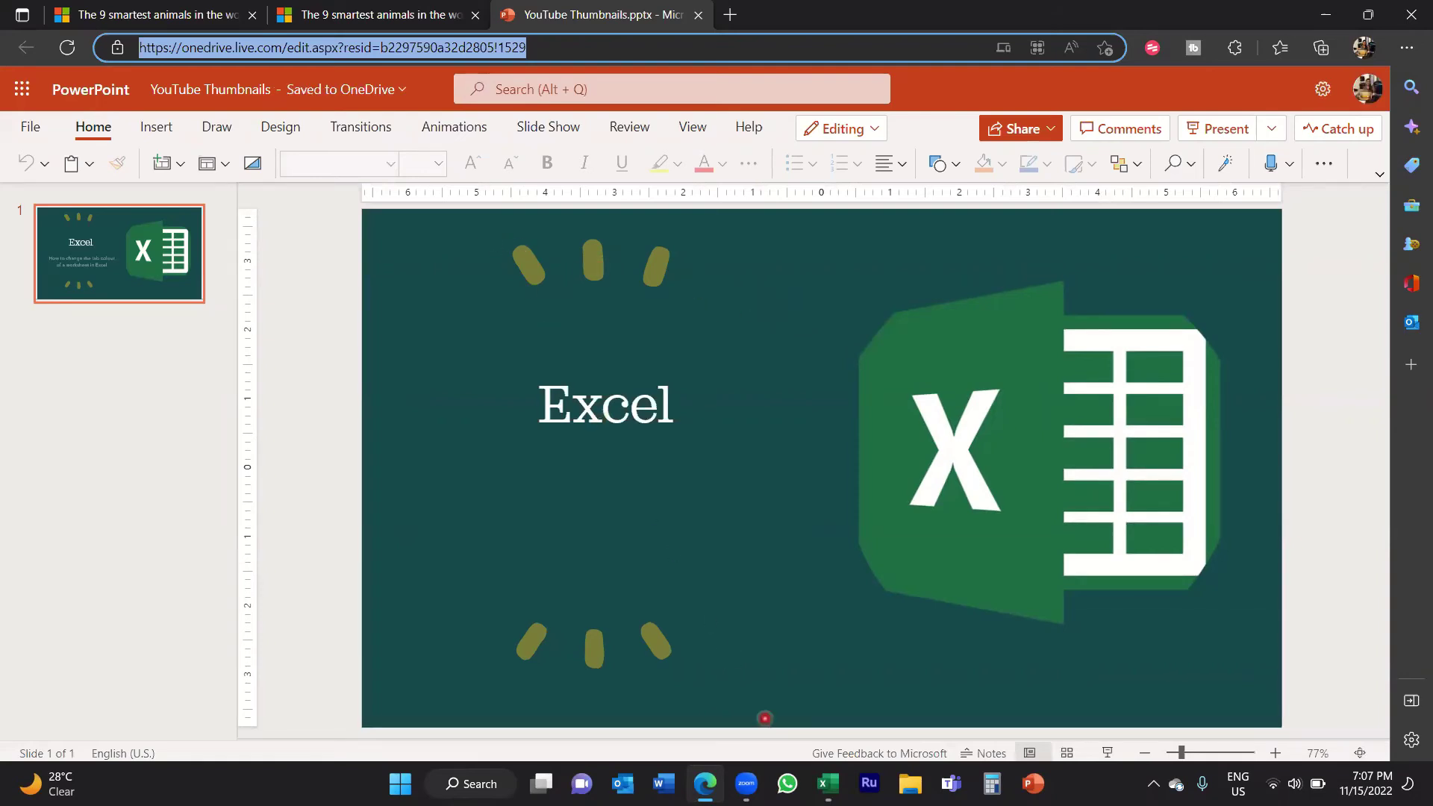
key("alt+Tab")
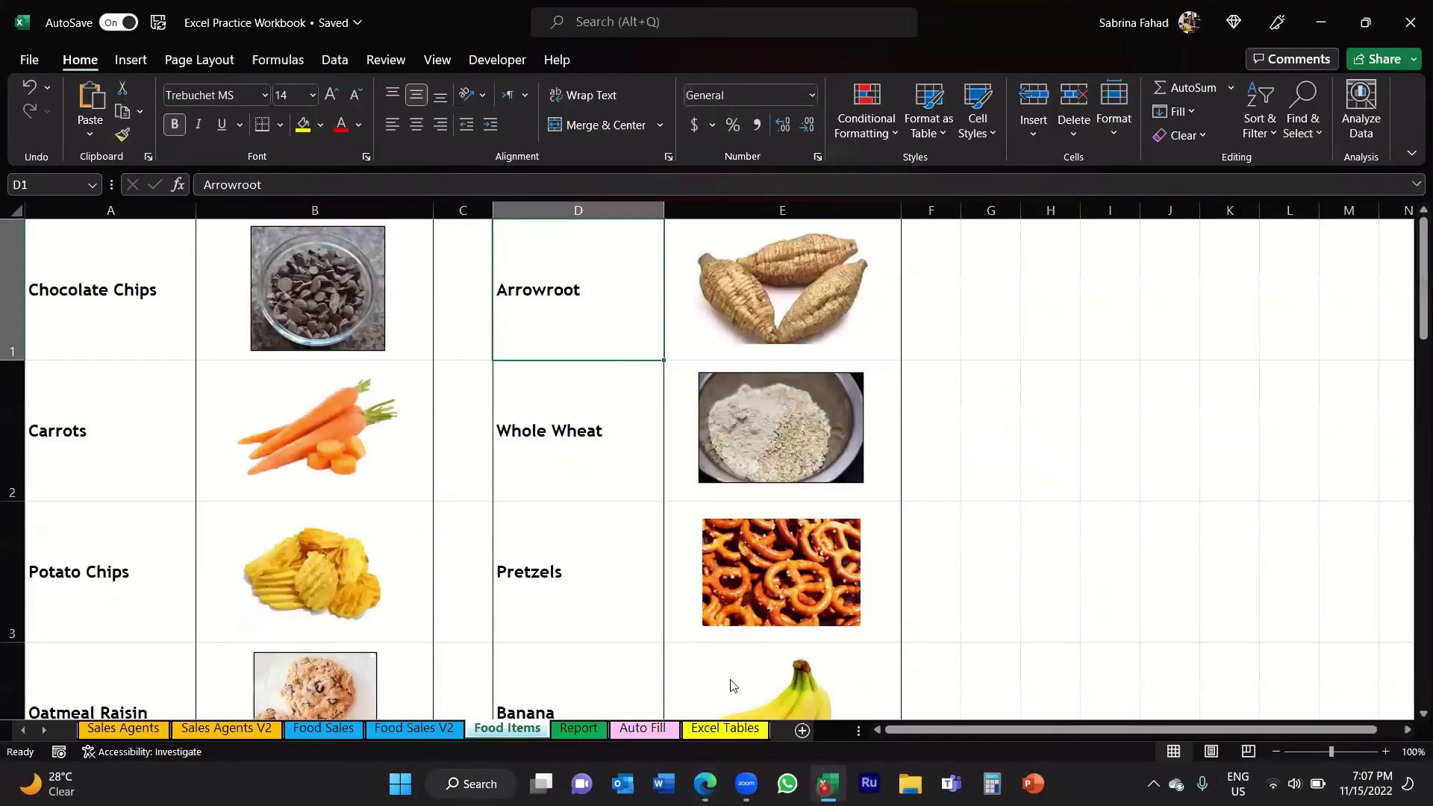
left_click(458, 348)
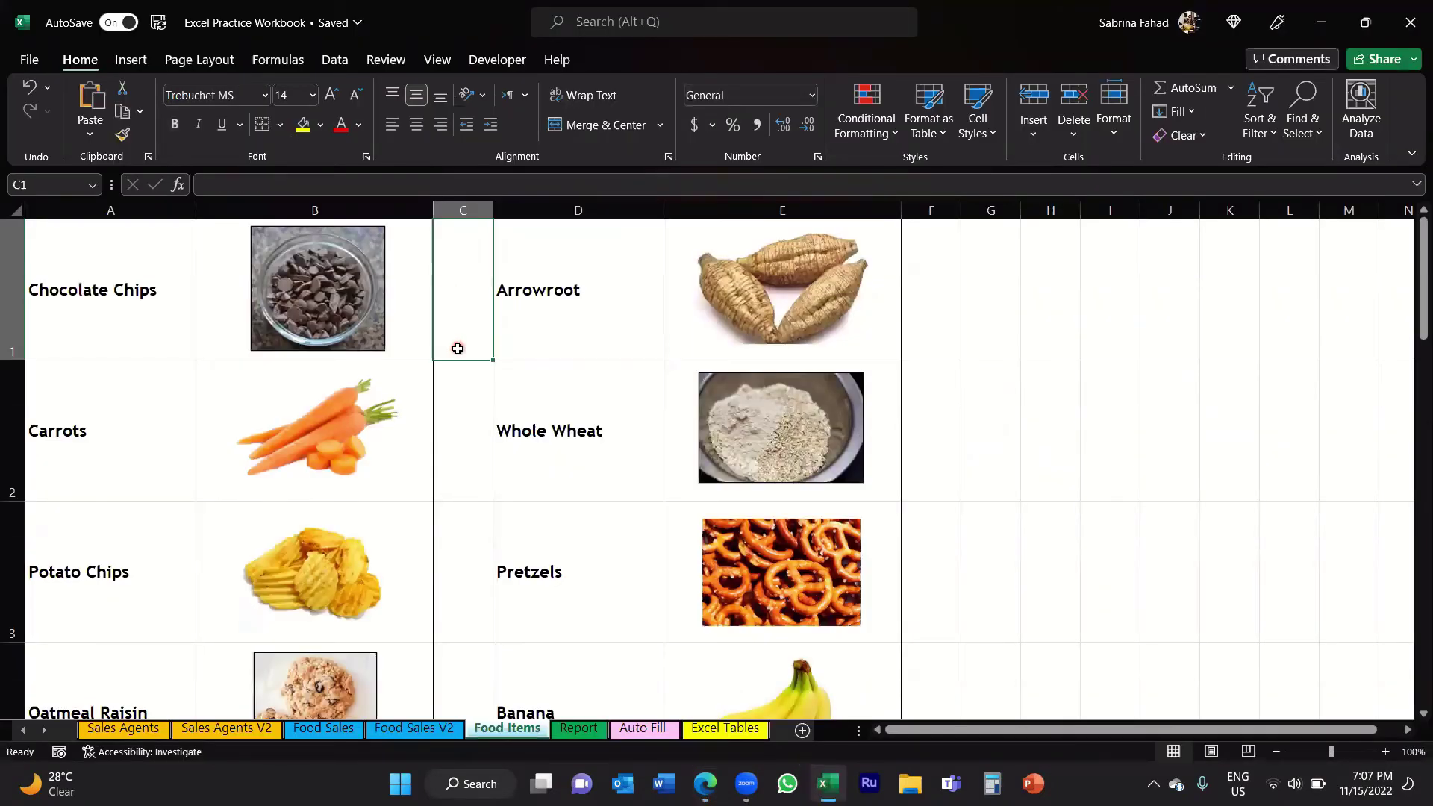
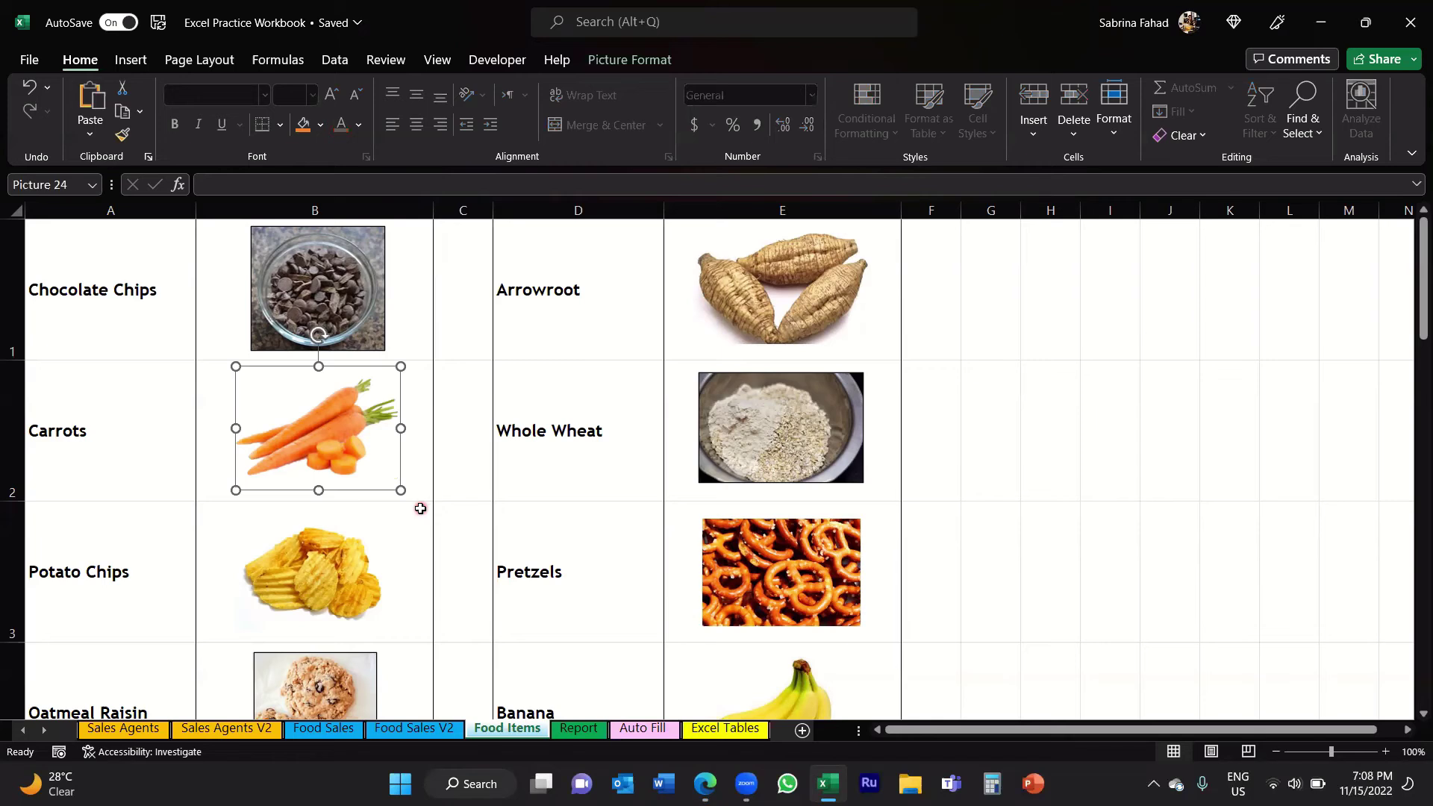
- Link the Carrots picture to cell A1 of the Food Sales sheet as a place in this document
right_click(317, 433)
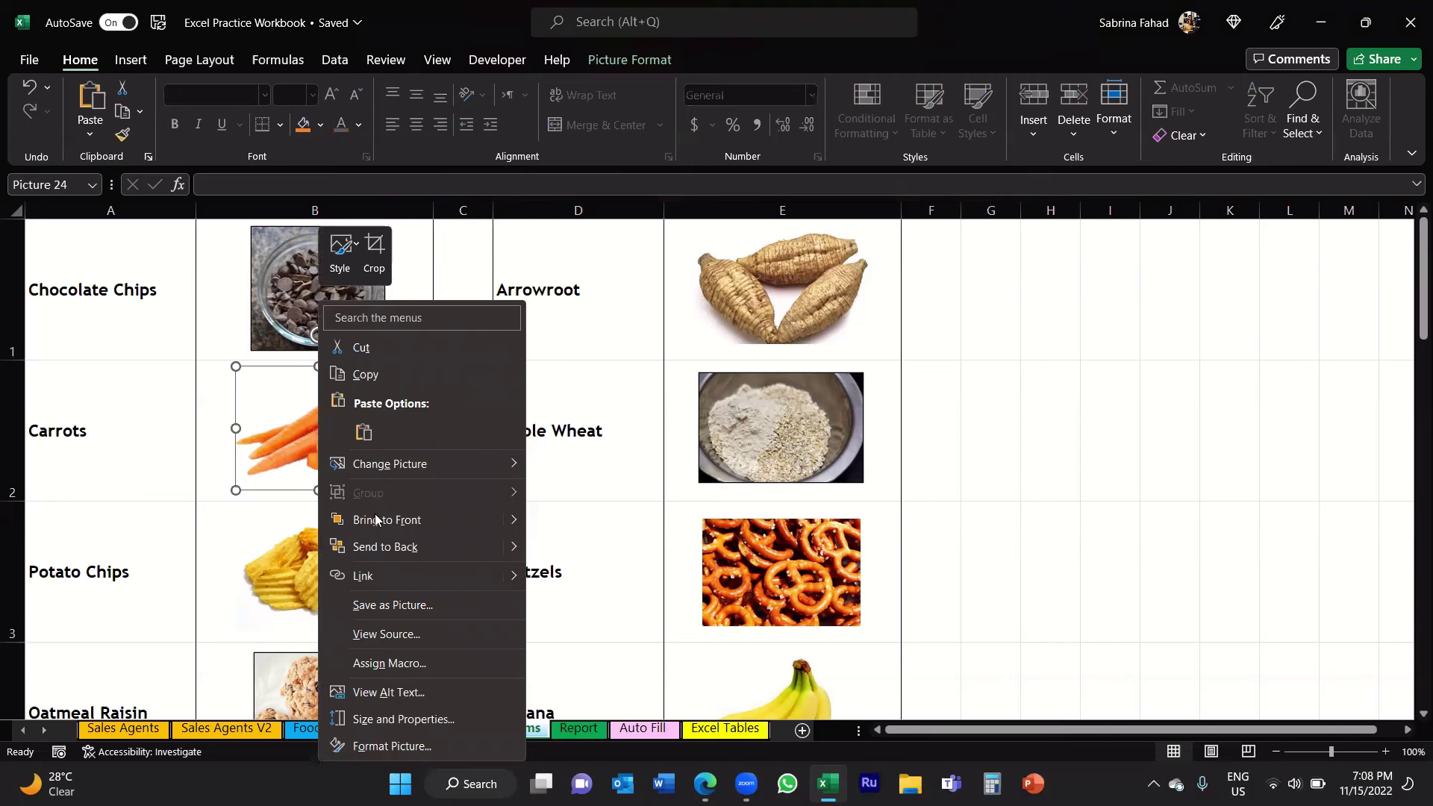
left_click(363, 578)
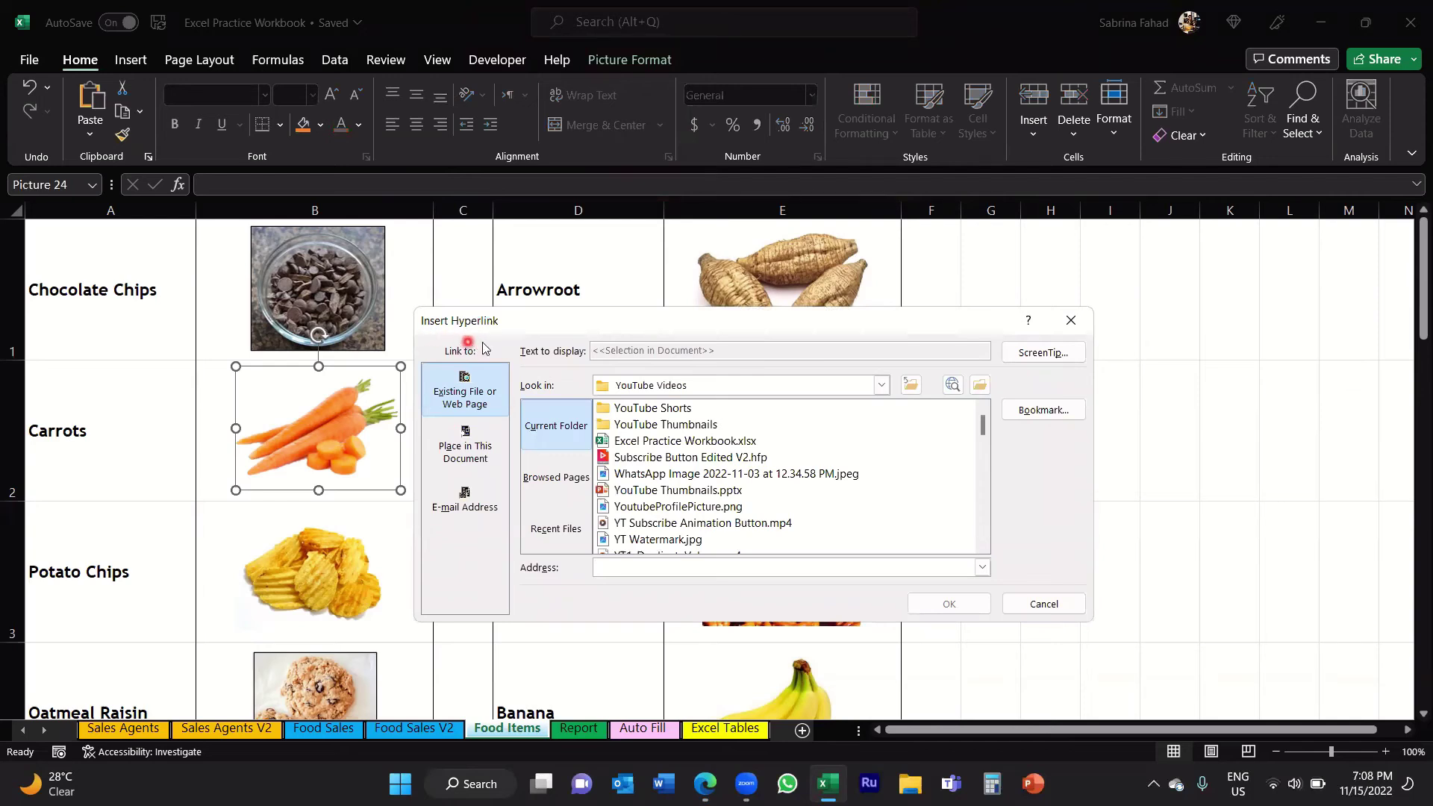
left_click(453, 375)
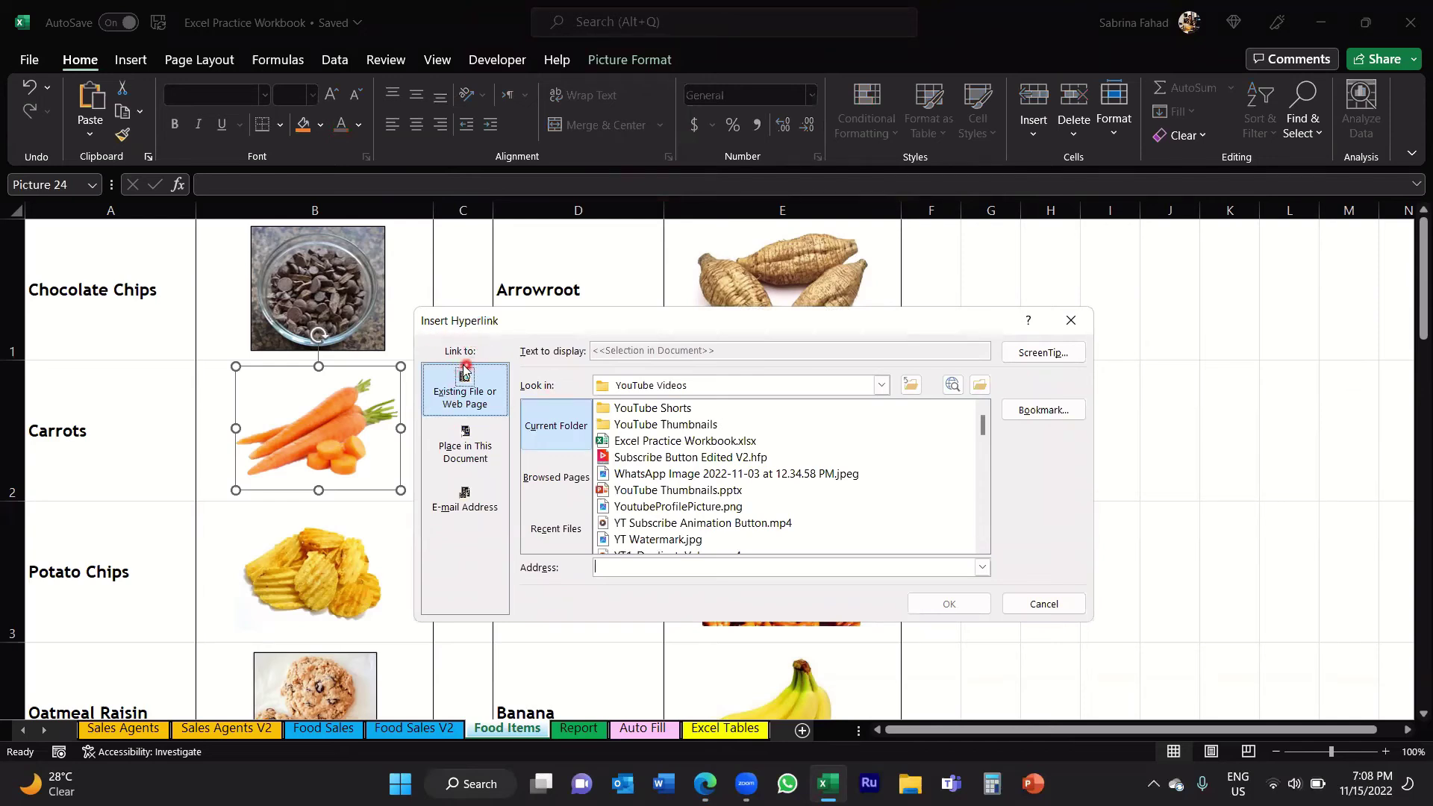
left_click(494, 462)
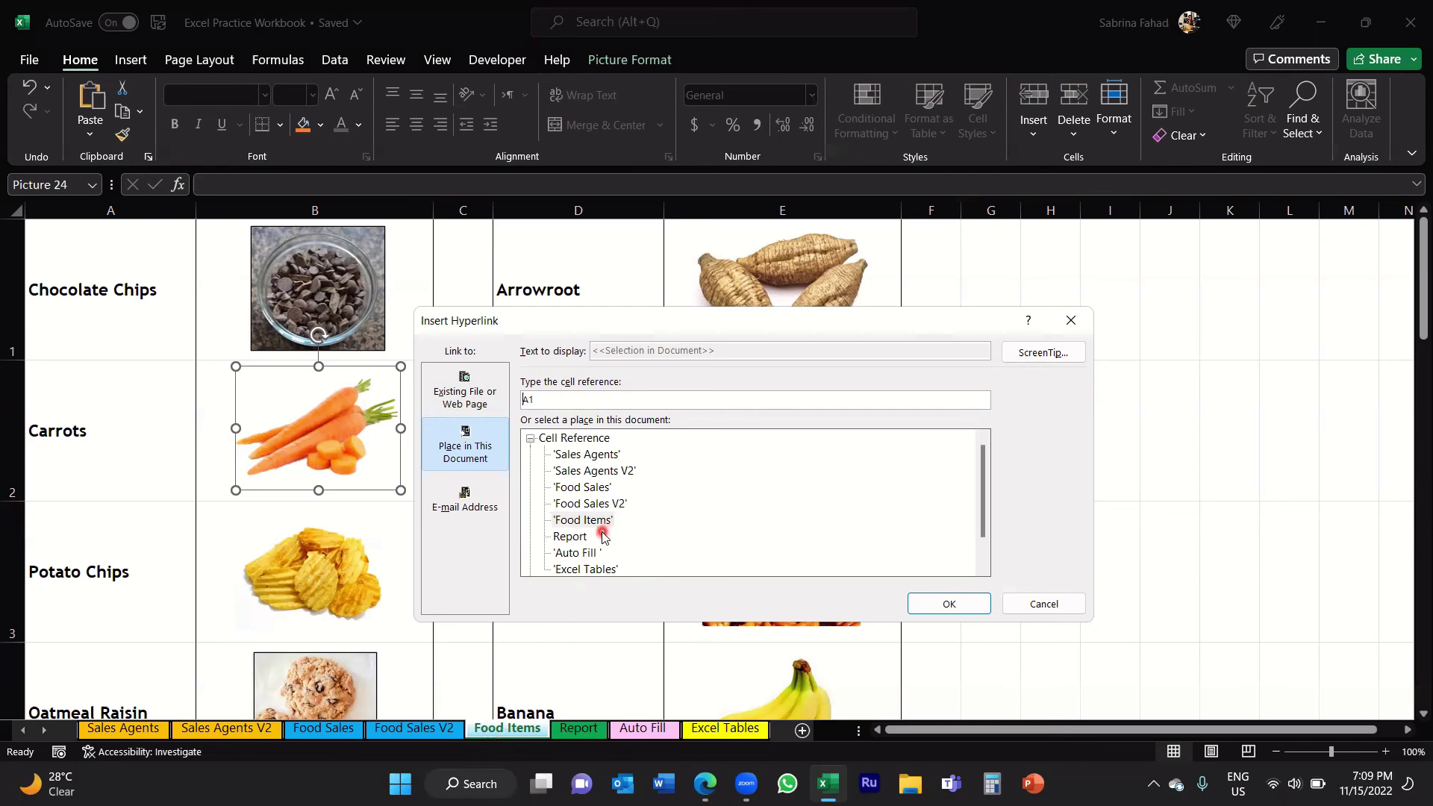
left_click(591, 489)
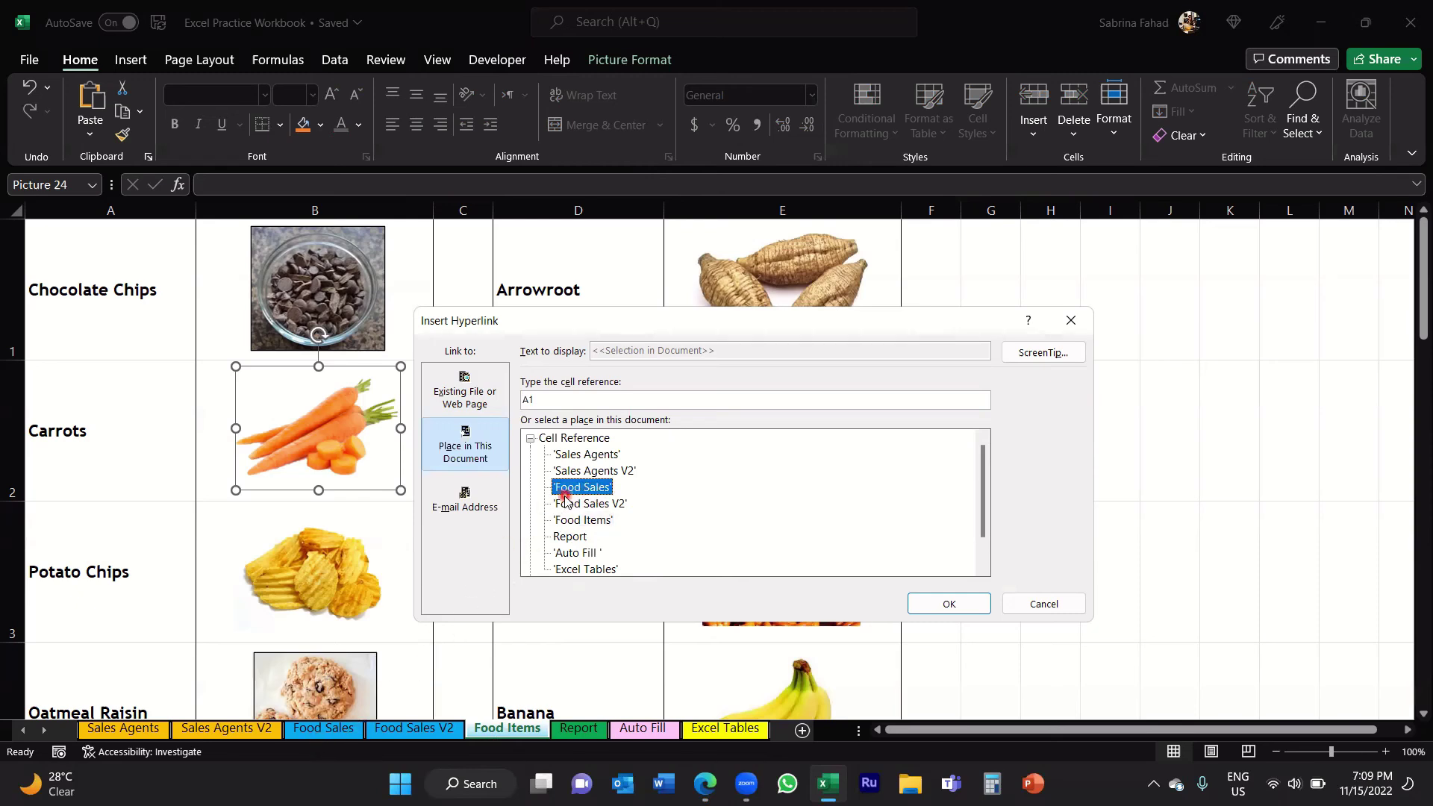
double_click(551, 400)
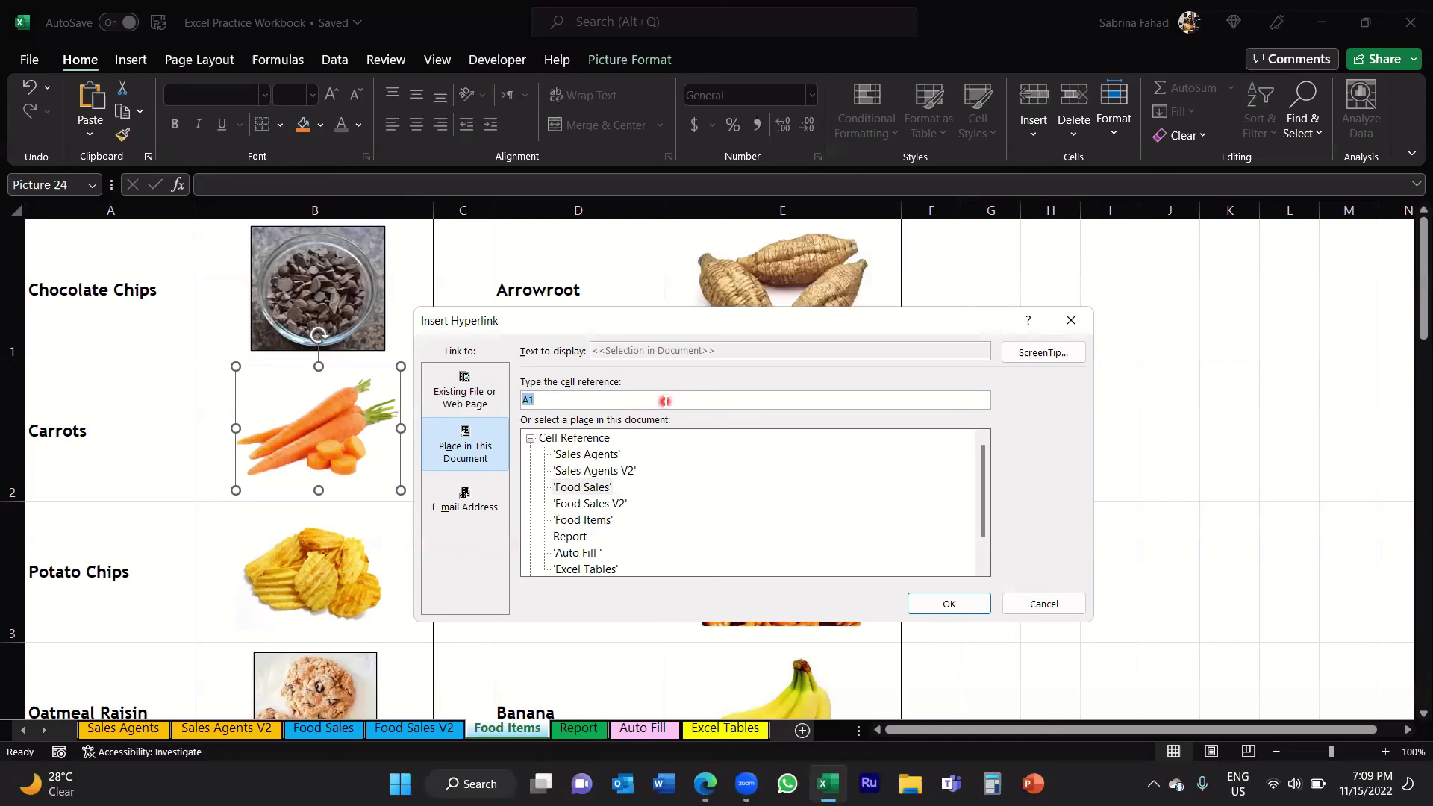
left_click(665, 401)
left_click(918, 605)
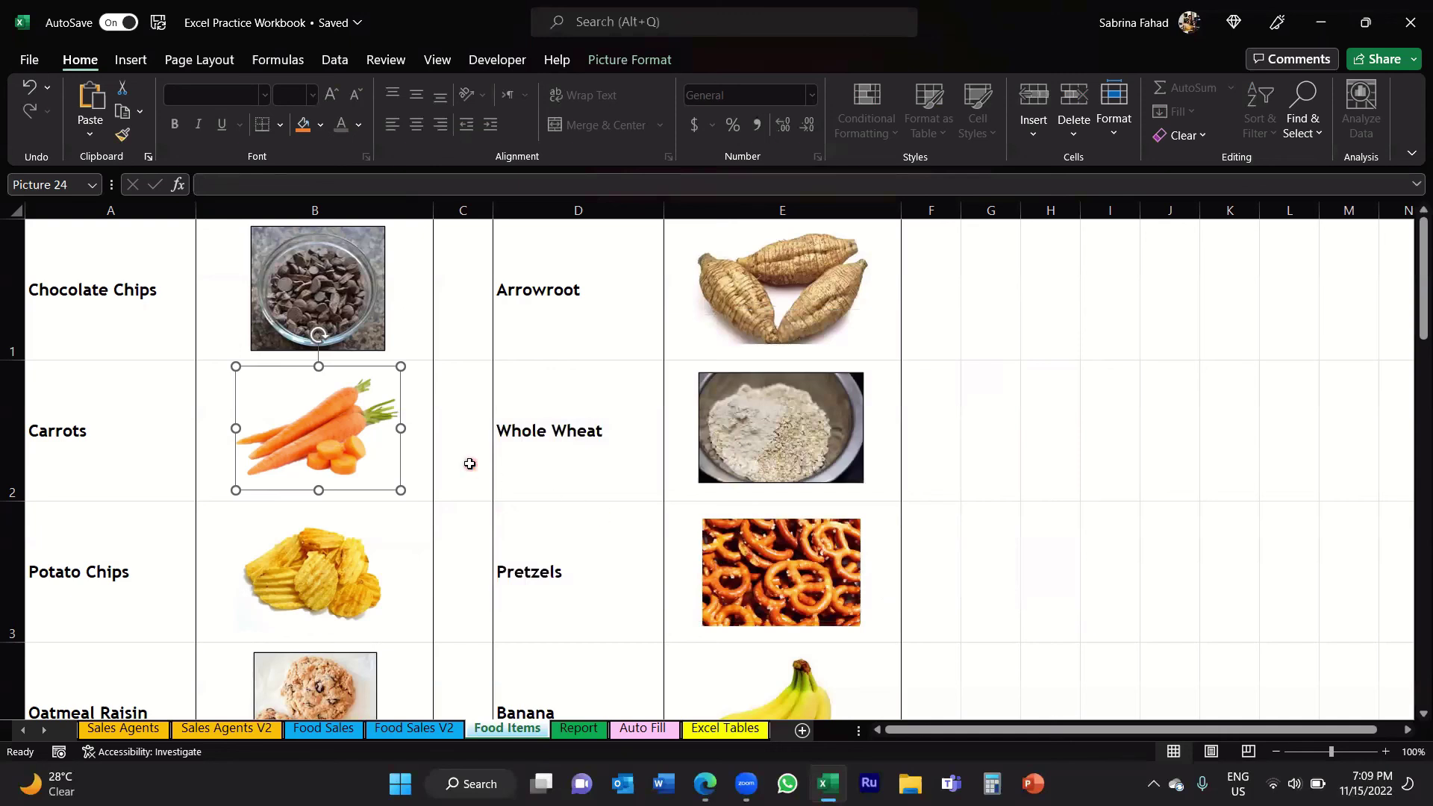
- Deselect the Carrots picture, follow its hyperlink to test it, and return to the Food Items sheet
left_click(470, 464)
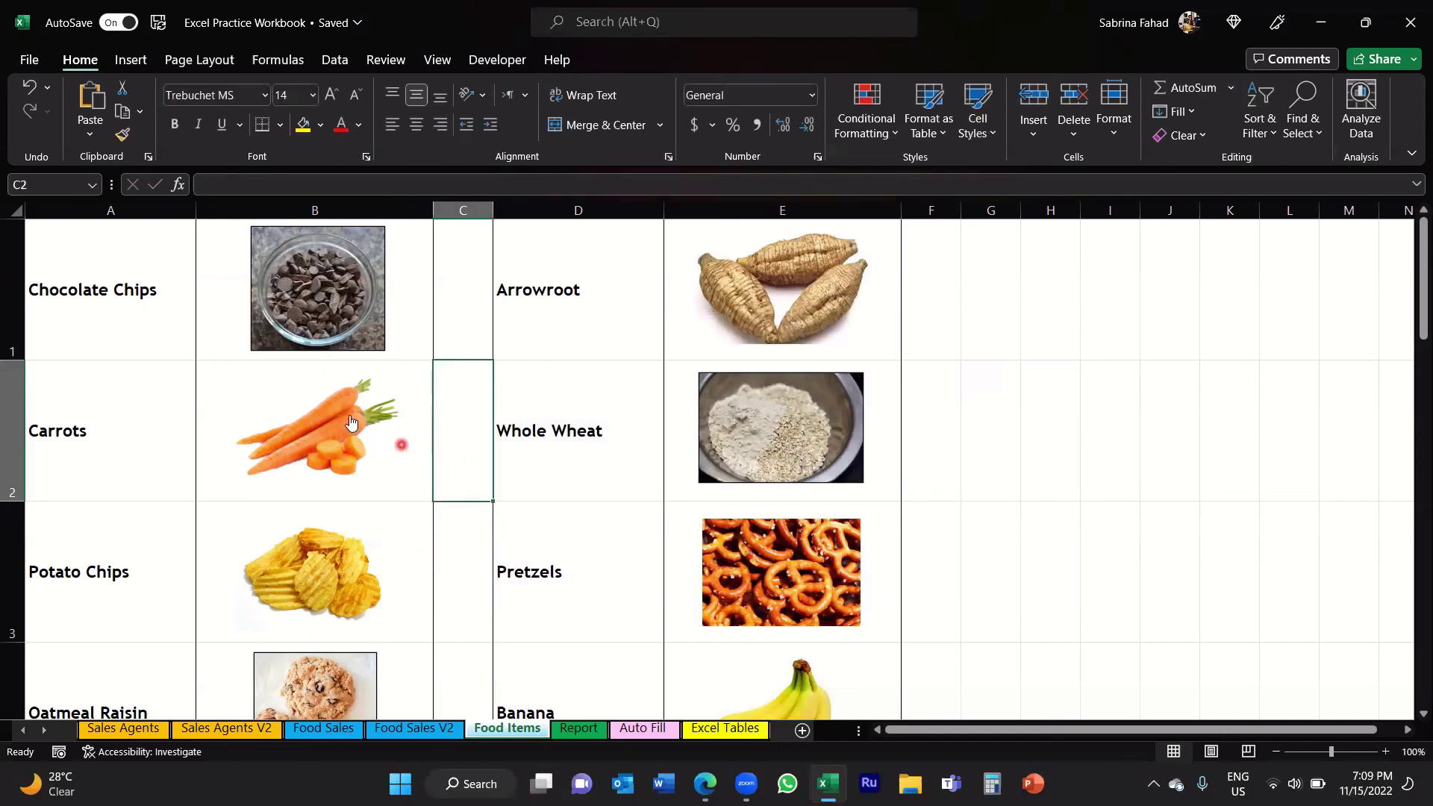
mouse_move(337, 425)
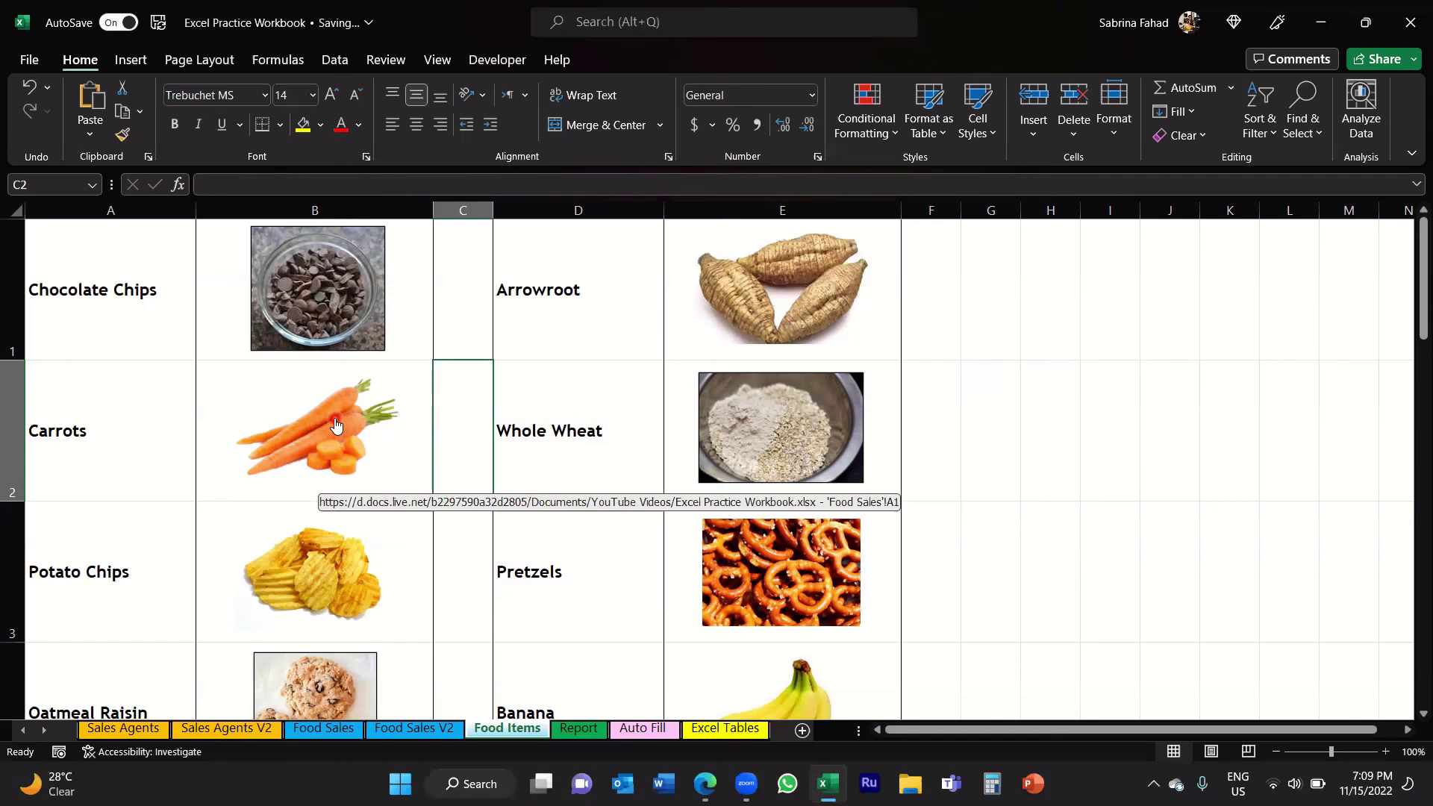
left_click(335, 424)
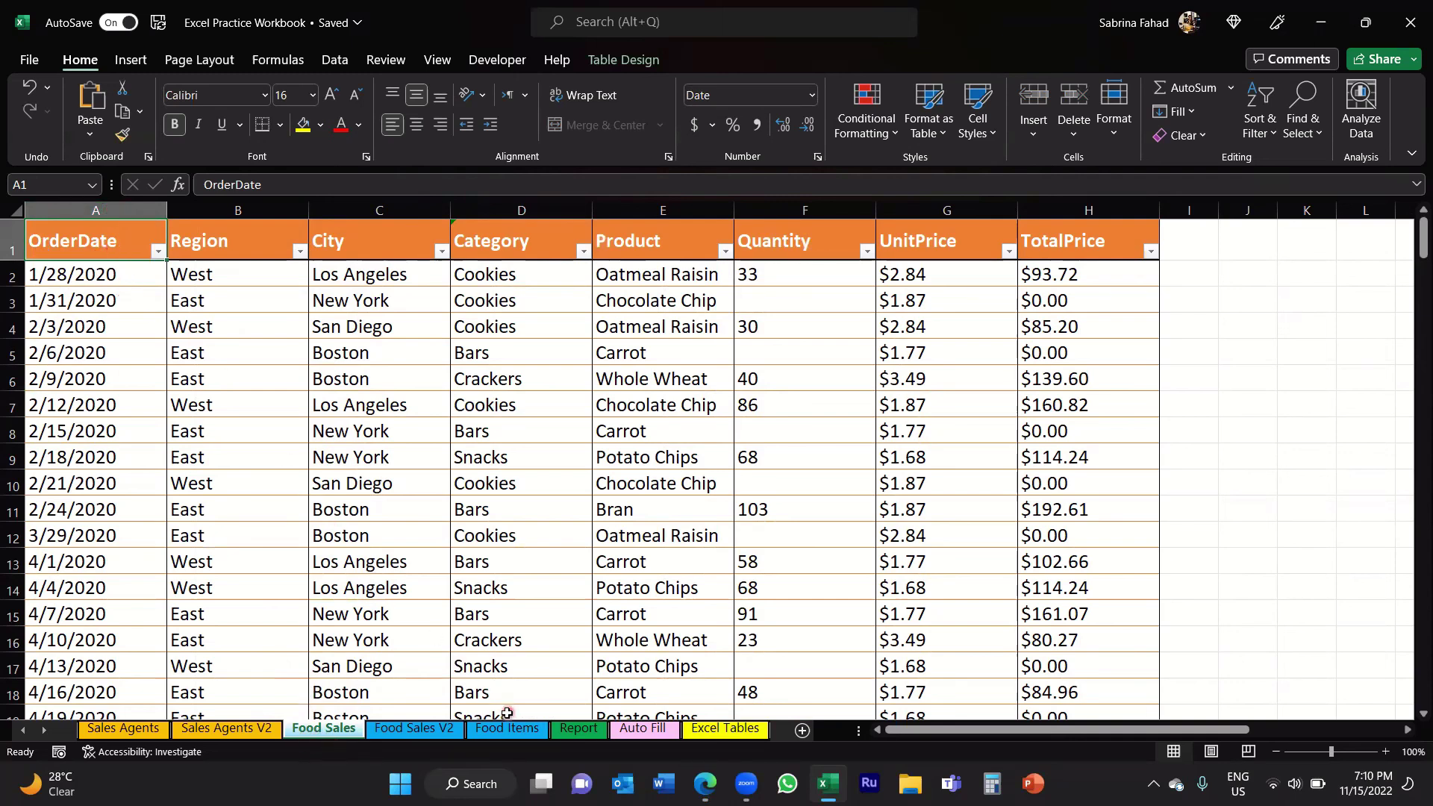
left_click(513, 732)
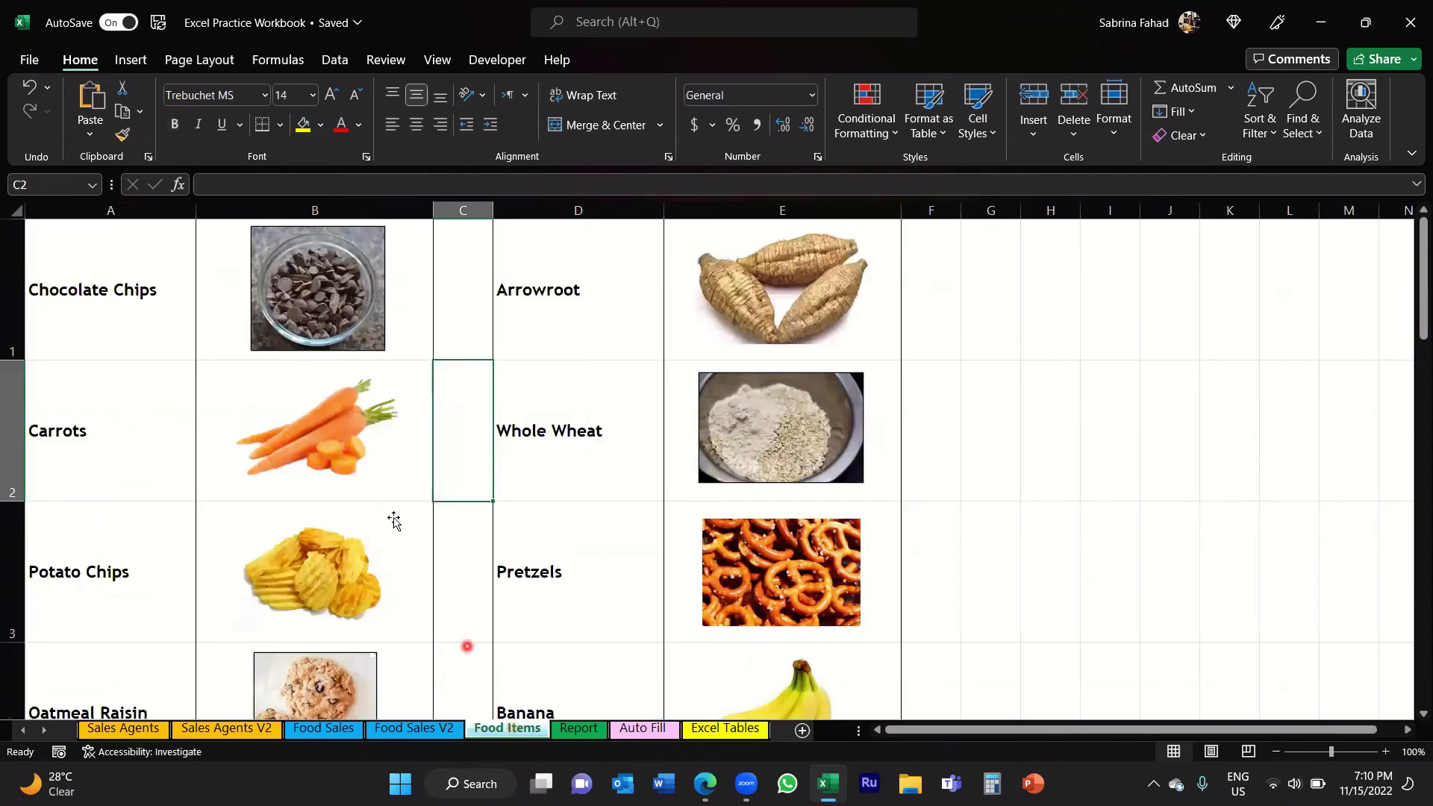